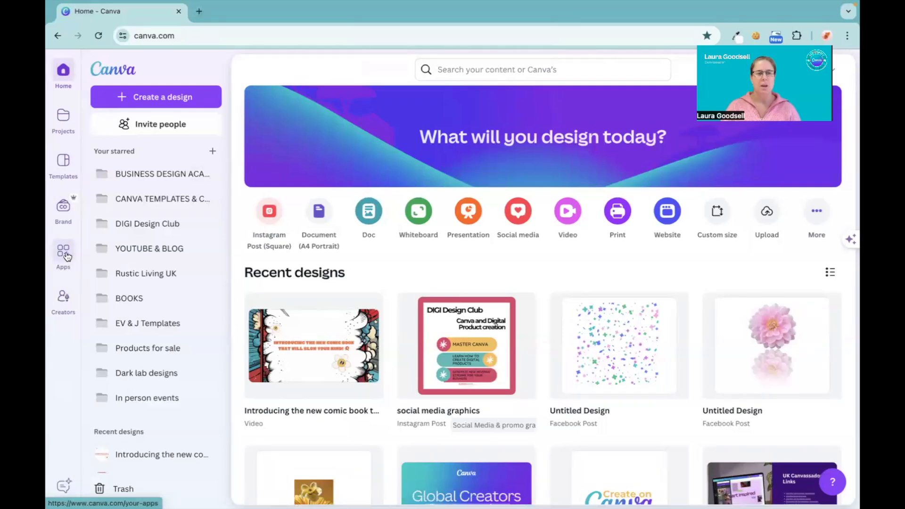
Search the Canva apps for TypeExtrude and open the app's details.
{"action": "left_click", "coordinate": [66, 255]}
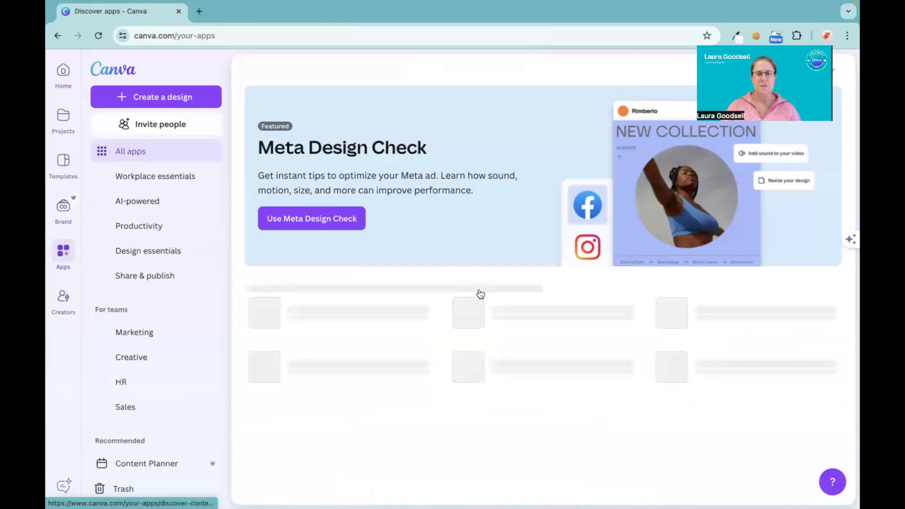
{"action": "scroll", "coordinate": [480, 293], "scroll_direction": "down", "scroll_amount": 9}
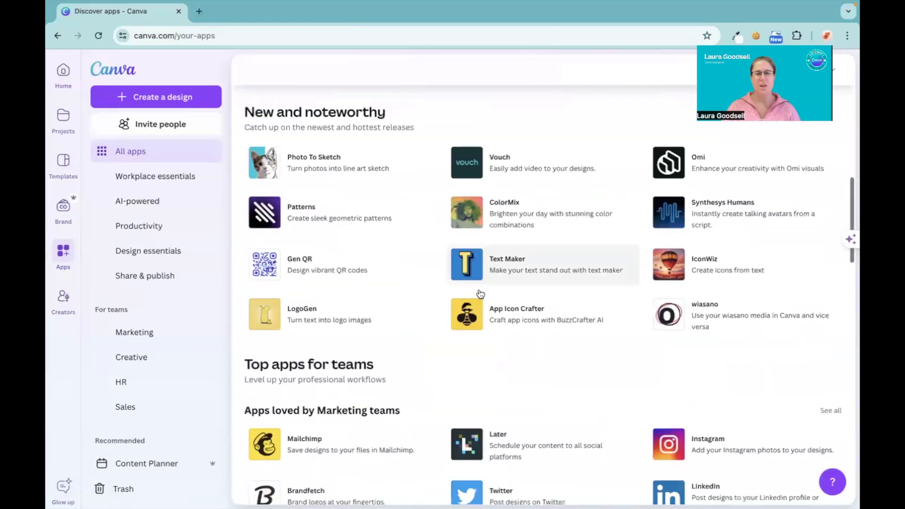
{"action": "scroll", "coordinate": [480, 293], "scroll_direction": "up", "scroll_amount": 10}
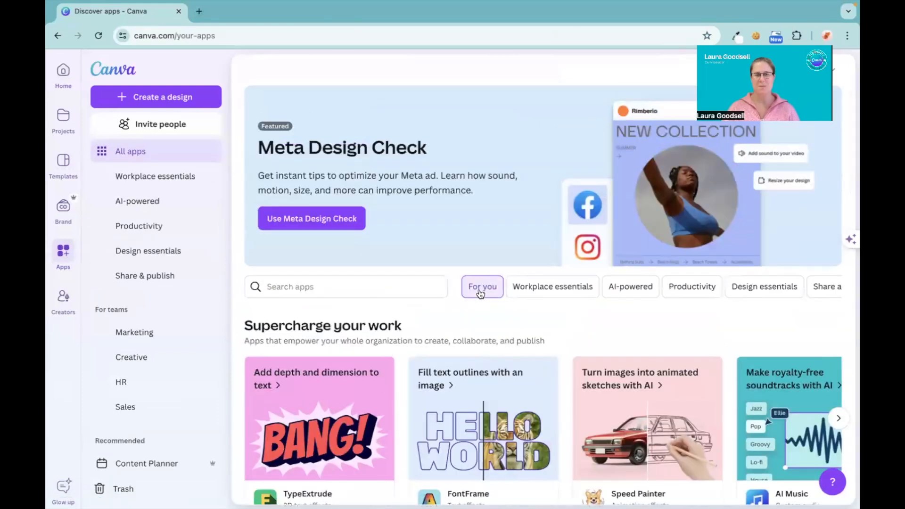
{"action": "left_click", "coordinate": [305, 289]}
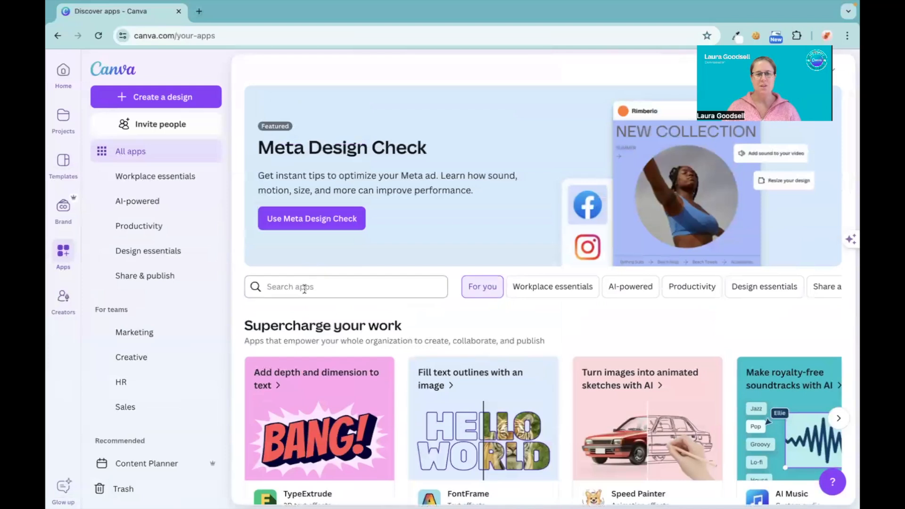
{"action": "type", "text": "typ"}
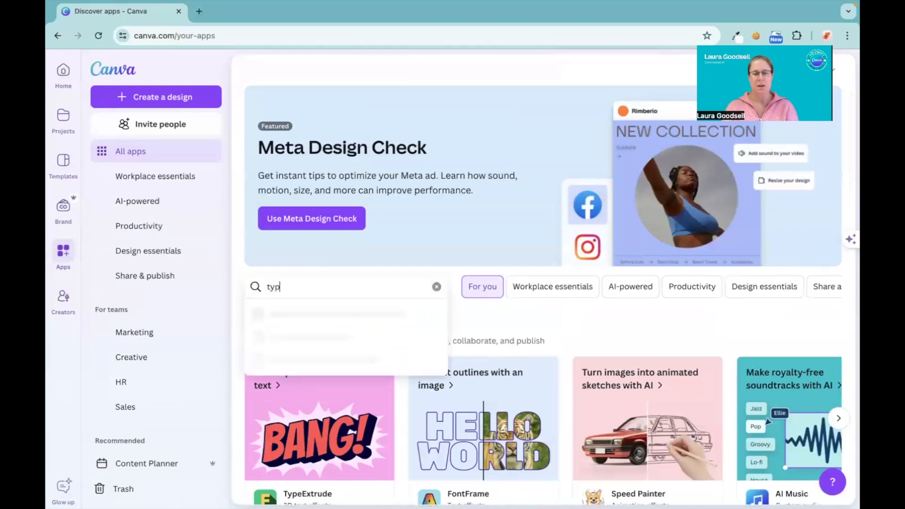
{"action": "type", "text": "eextrude"}
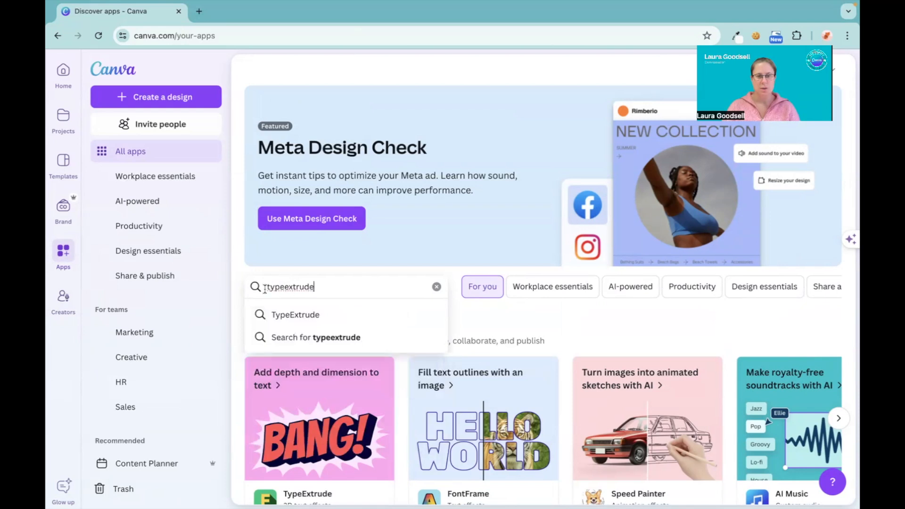
{"action": "left_click", "coordinate": [296, 314]}
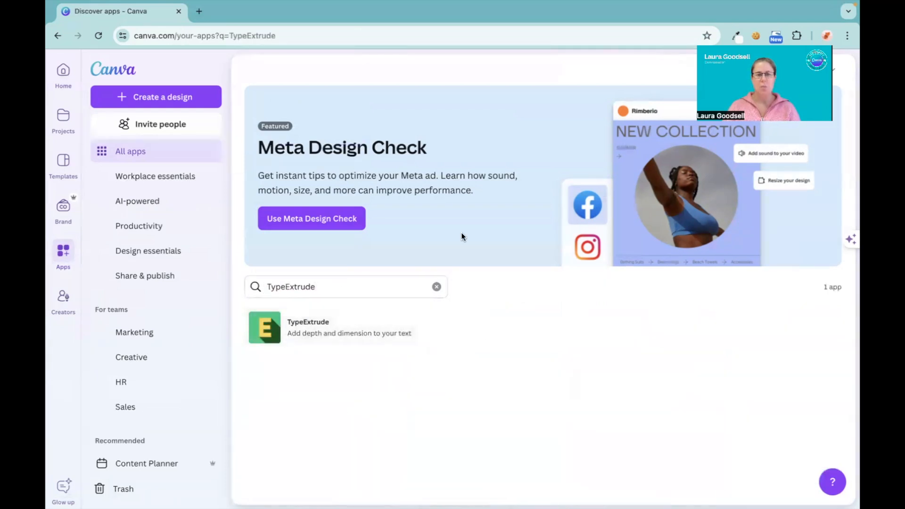
{"action": "left_click", "coordinate": [302, 330]}
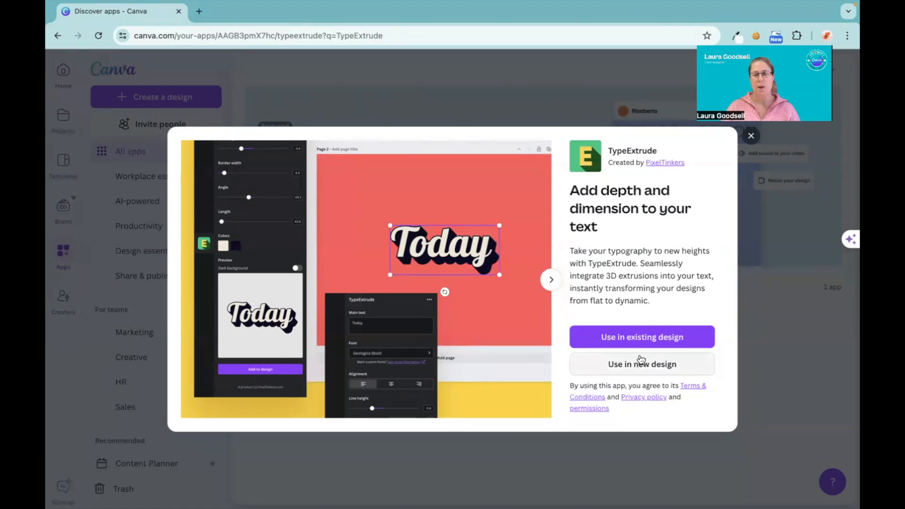
Use TypeExtrude in a new Instagram Post (Square) design, 1080 × 1080 px.
{"action": "left_click", "coordinate": [649, 366]}
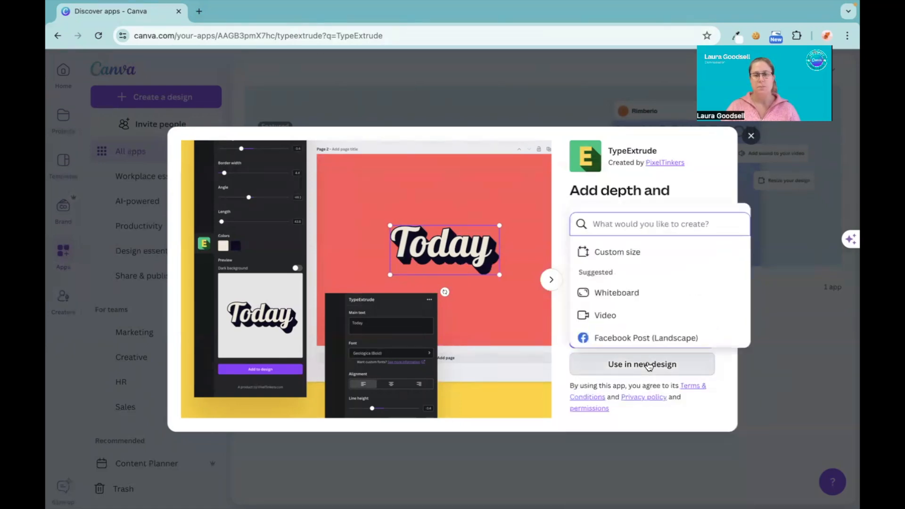
{"action": "scroll", "coordinate": [652, 304], "scroll_direction": "down", "scroll_amount": 5}
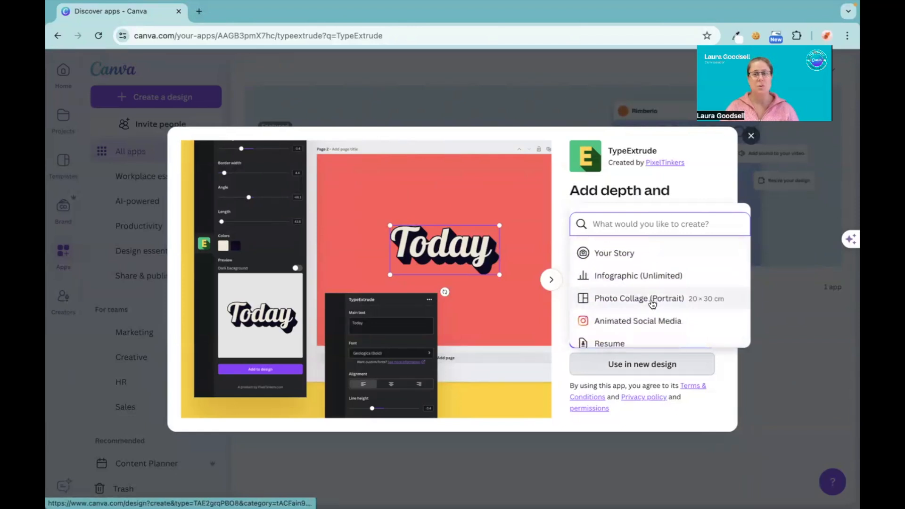
{"action": "scroll", "coordinate": [653, 304], "scroll_direction": "up", "scroll_amount": 5}
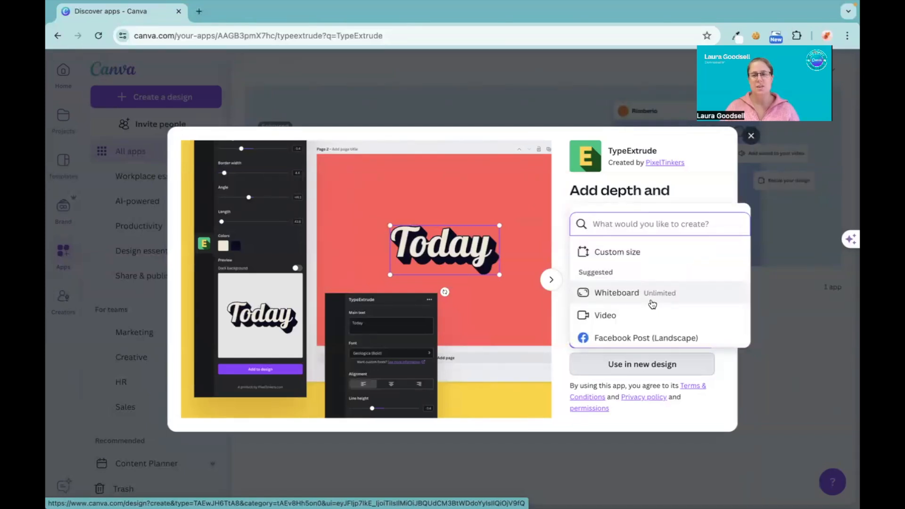
{"action": "scroll", "coordinate": [652, 304], "scroll_direction": "down", "scroll_amount": 2}
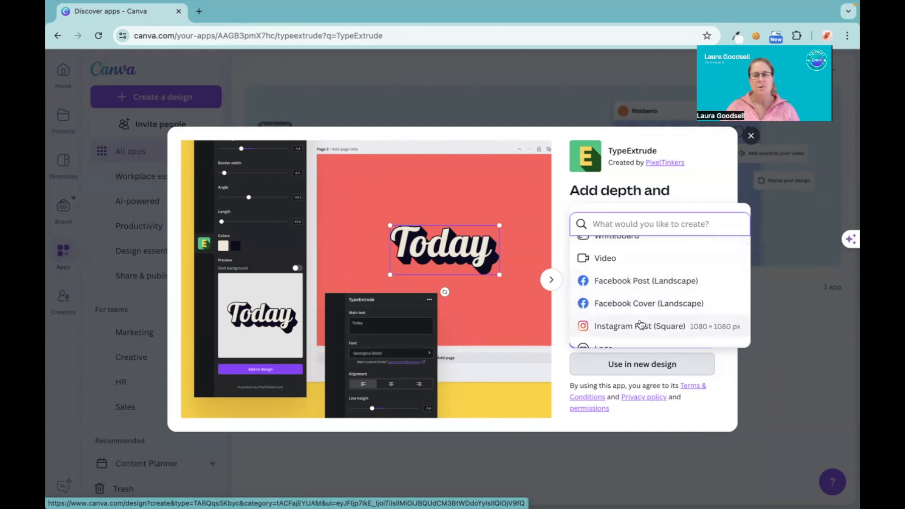
{"action": "left_click", "coordinate": [639, 326]}
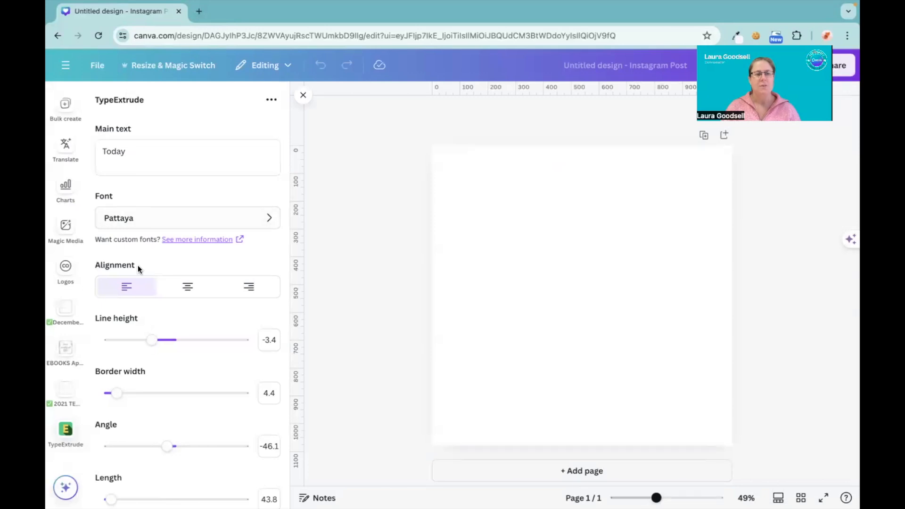
Replace the main text in TypeExtrude with "Hello".
{"action": "scroll", "coordinate": [148, 400], "scroll_direction": "down", "scroll_amount": 7}
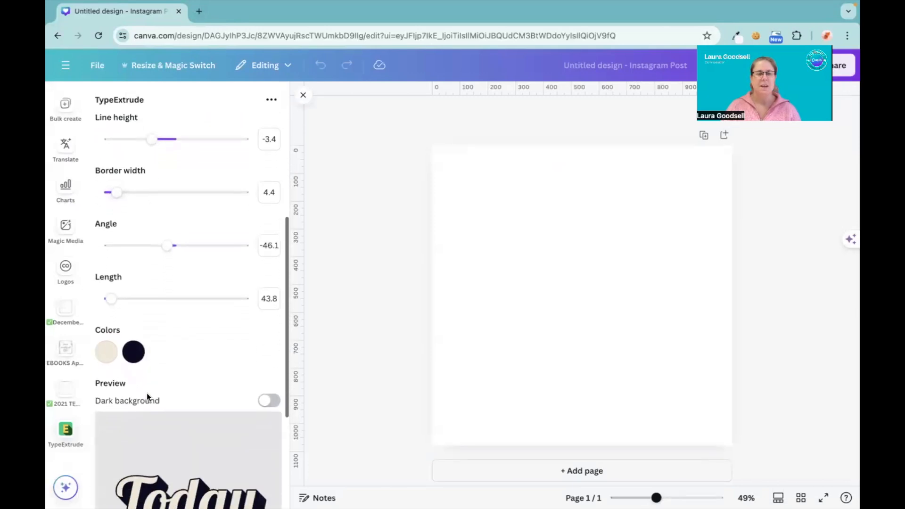
{"action": "scroll", "coordinate": [147, 394], "scroll_direction": "down", "scroll_amount": 3}
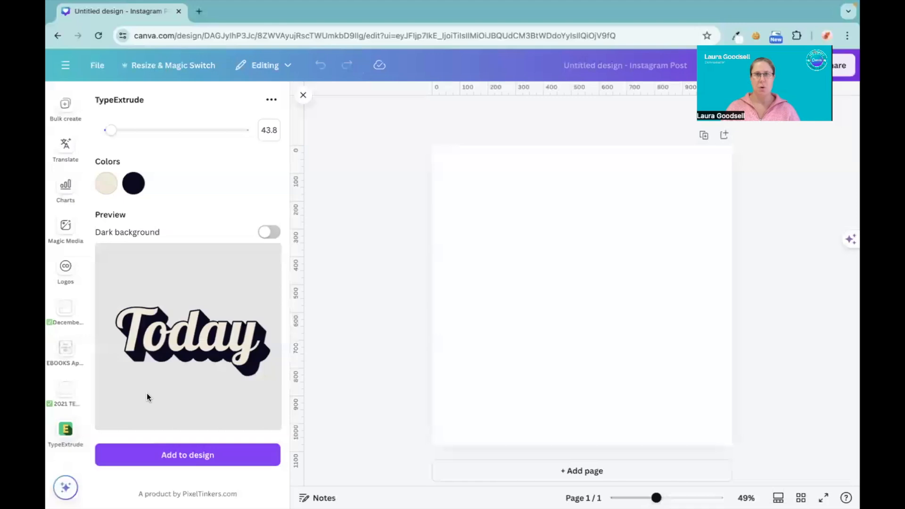
{"action": "scroll", "coordinate": [147, 397], "scroll_direction": "up", "scroll_amount": 10}
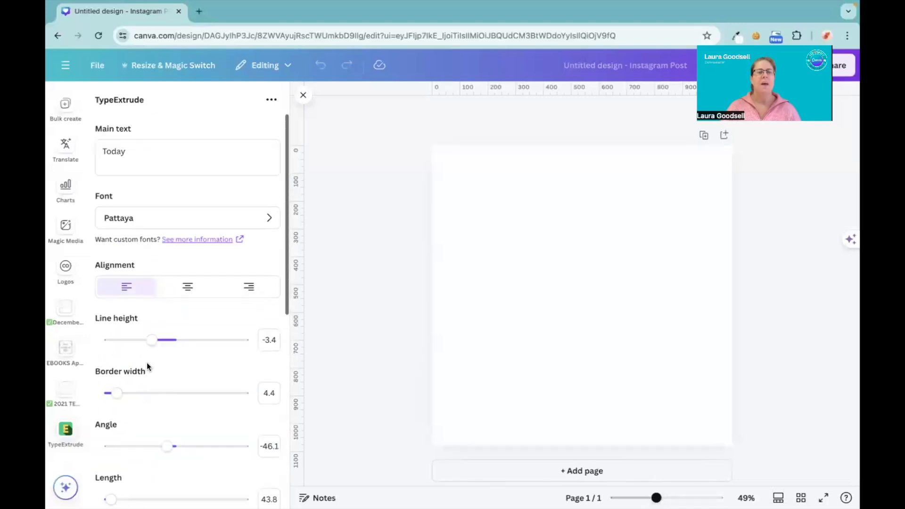
{"action": "left_click", "coordinate": [158, 156]}
{"action": "key", "text": "BackSpace"}
{"action": "key", "text": "BackSpace"}
{"action": "key", "text": "BackSpace"}
{"action": "key", "text": "BackSpace"}
{"action": "key", "text": "BackSpace"}
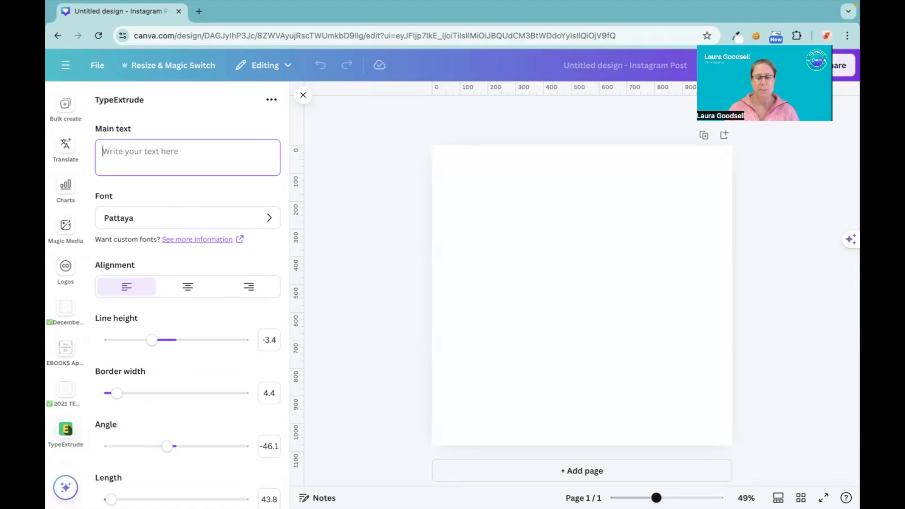
{"action": "type", "text": "Hello"}
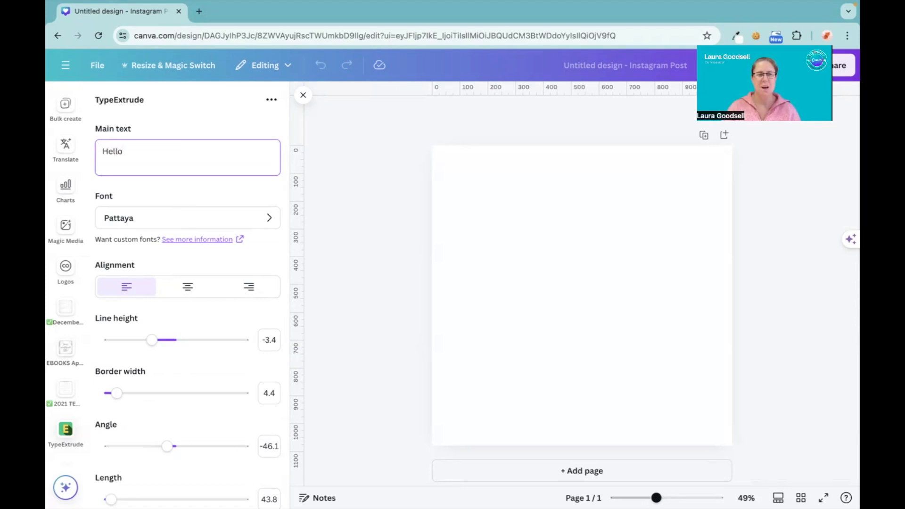
Preview the Hello text and set its font to Accelerator.
{"action": "scroll", "coordinate": [160, 317], "scroll_direction": "down", "scroll_amount": 8}
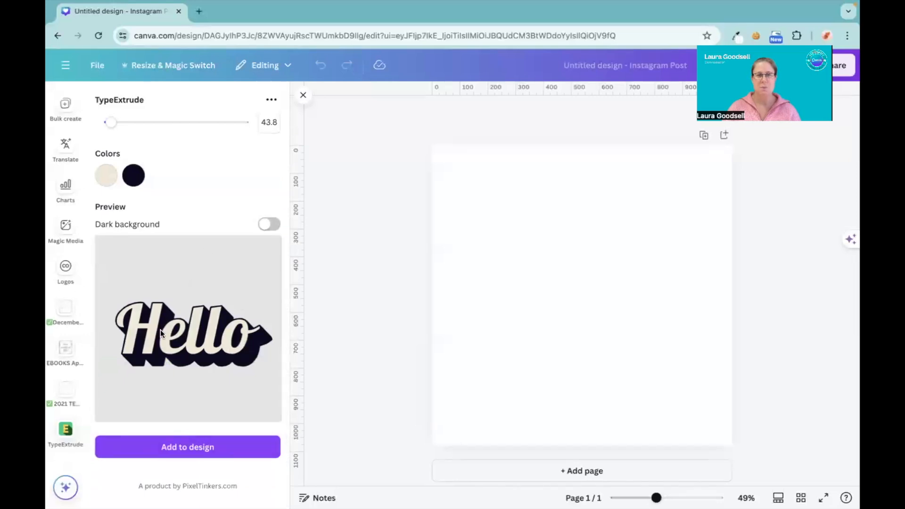
{"action": "scroll", "coordinate": [160, 329], "scroll_direction": "up", "scroll_amount": 8}
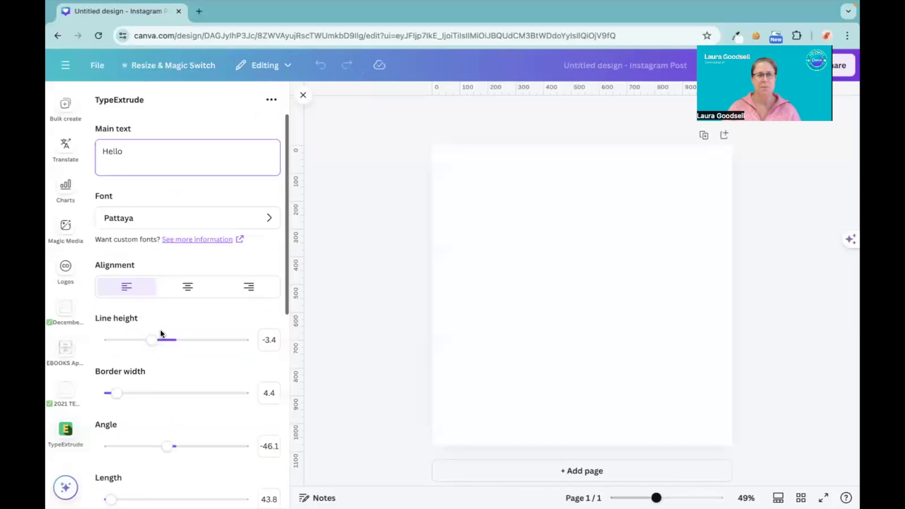
{"action": "left_click", "coordinate": [160, 217]}
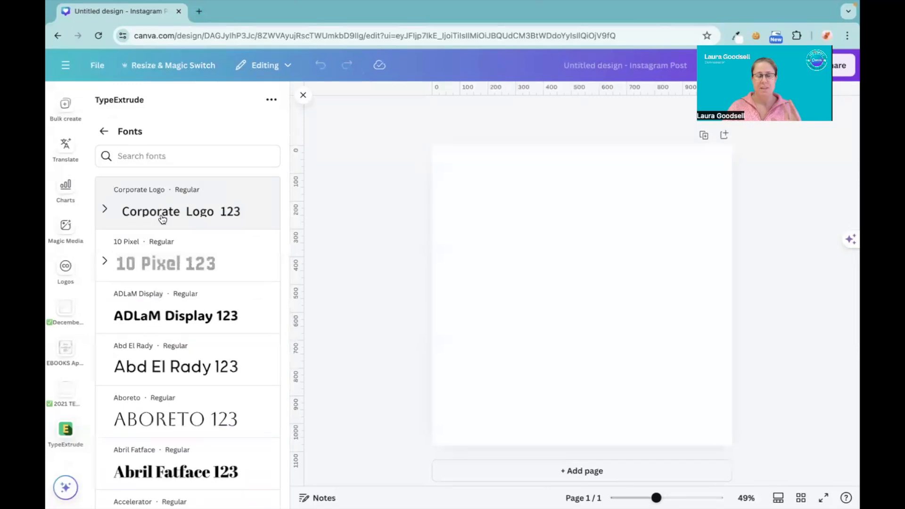
{"action": "scroll", "coordinate": [168, 362], "scroll_direction": "down", "scroll_amount": 1}
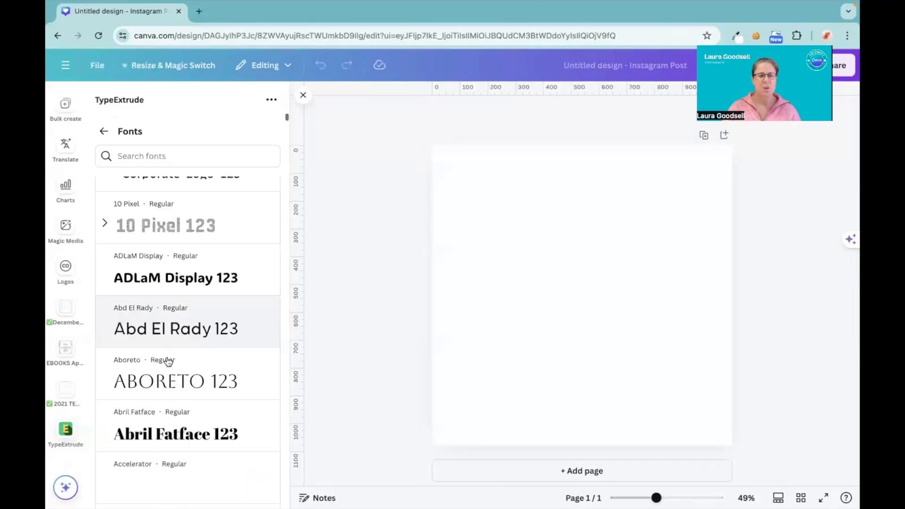
{"action": "scroll", "coordinate": [169, 362], "scroll_direction": "down", "scroll_amount": 4}
{"action": "left_click", "coordinate": [178, 270]}
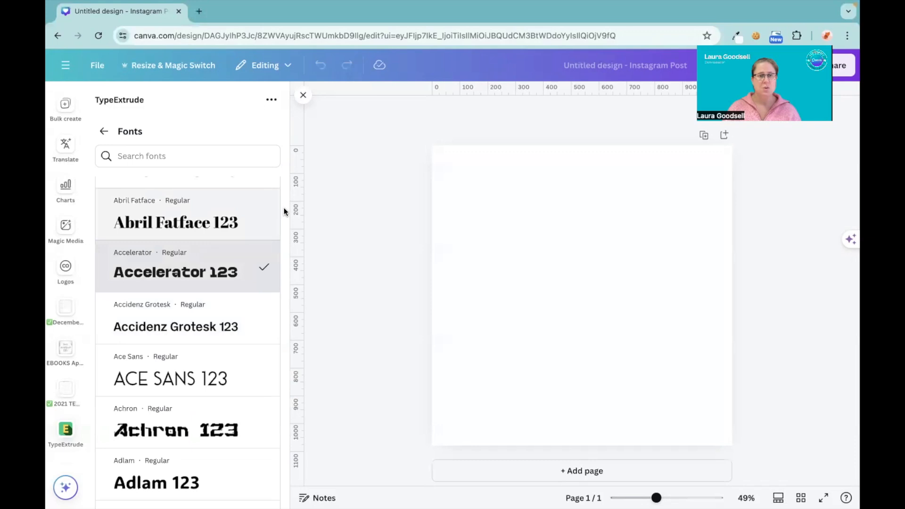
Browse the font list, set the Hello text's font to Ambery Garden, and check the preview.
{"action": "scroll", "coordinate": [285, 211], "scroll_direction": "down", "scroll_amount": 1}
{"action": "scroll", "coordinate": [285, 211], "scroll_direction": "down", "scroll_amount": 6}
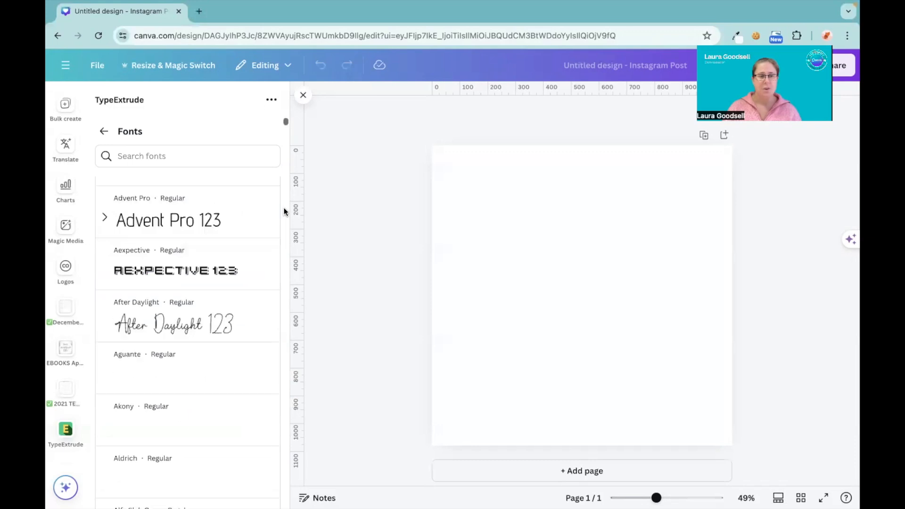
{"action": "left_click", "coordinate": [155, 156]}
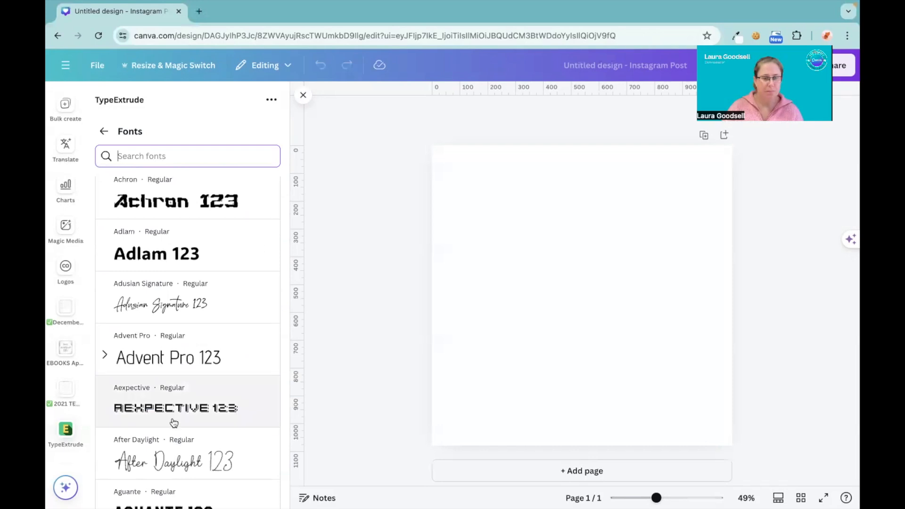
{"action": "scroll", "coordinate": [174, 422], "scroll_direction": "down", "scroll_amount": 3}
{"action": "scroll", "coordinate": [174, 422], "scroll_direction": "down", "scroll_amount": 3}
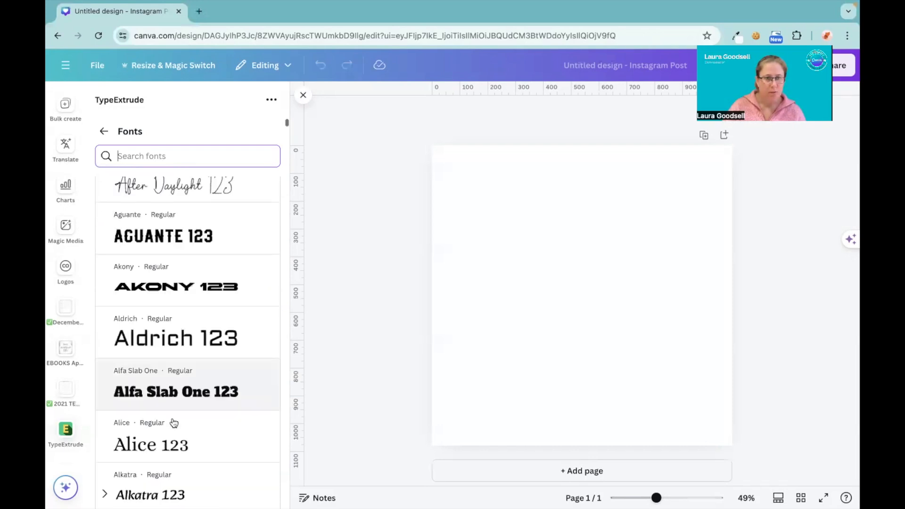
{"action": "scroll", "coordinate": [174, 423], "scroll_direction": "down", "scroll_amount": 2}
{"action": "scroll", "coordinate": [174, 422], "scroll_direction": "down", "scroll_amount": 3}
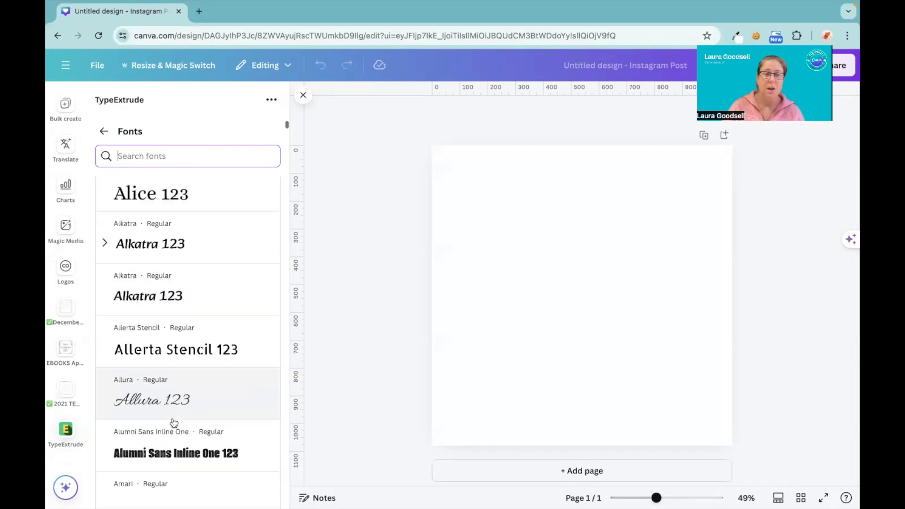
{"action": "scroll", "coordinate": [174, 422], "scroll_direction": "down", "scroll_amount": 3}
{"action": "scroll", "coordinate": [174, 422], "scroll_direction": "down", "scroll_amount": 5}
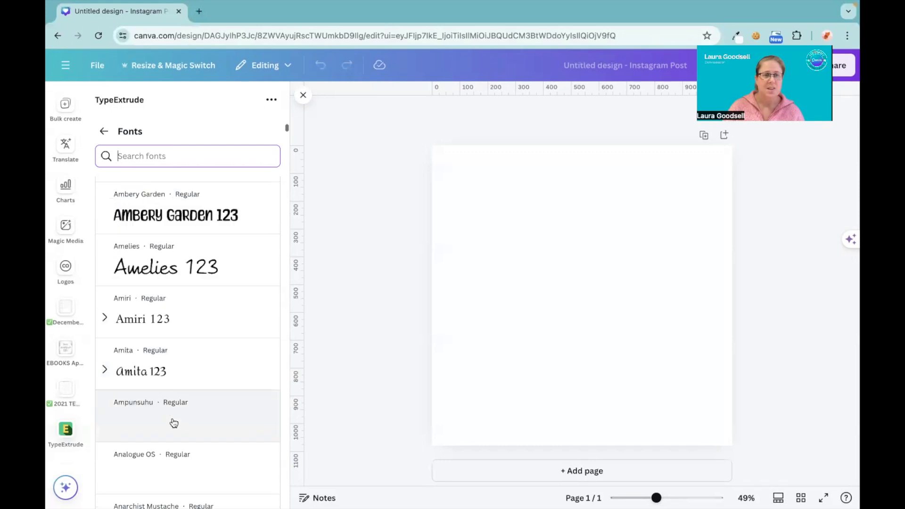
{"action": "scroll", "coordinate": [177, 249], "scroll_direction": "up", "scroll_amount": 2}
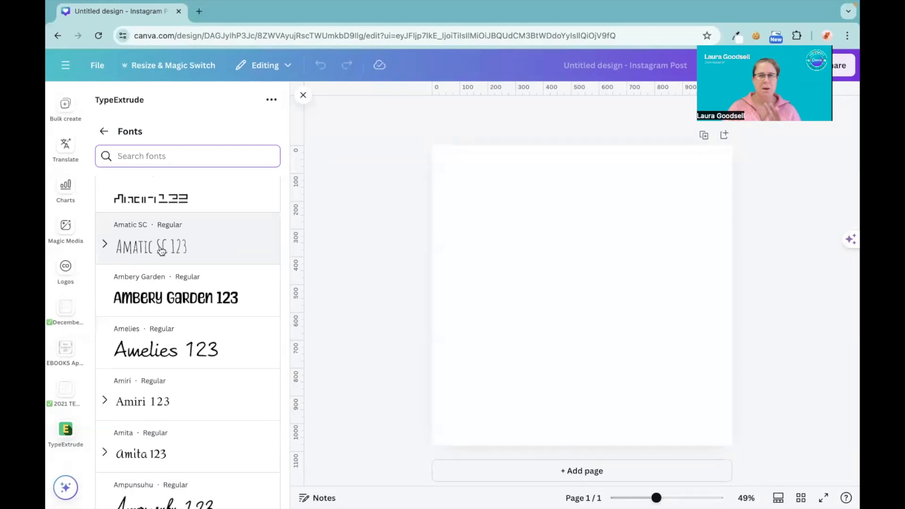
{"action": "left_click", "coordinate": [163, 300]}
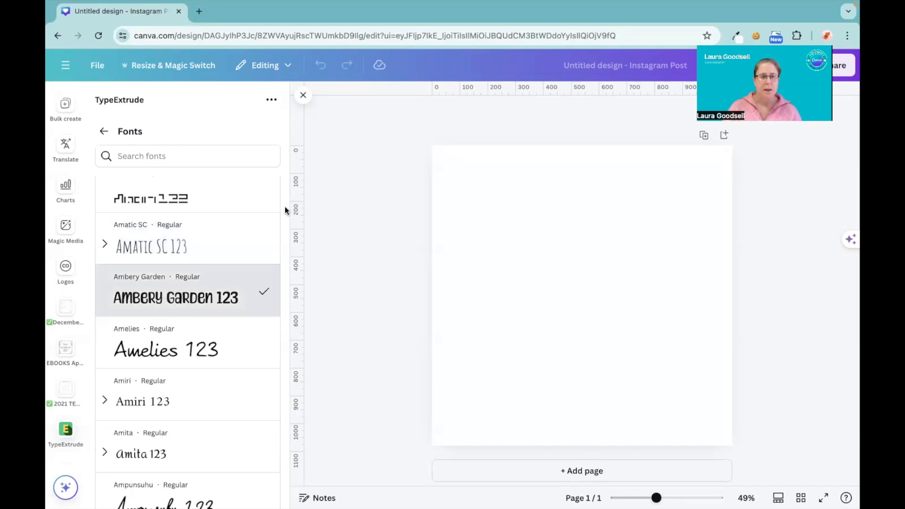
{"action": "scroll", "coordinate": [285, 207], "scroll_direction": "down", "scroll_amount": 5}
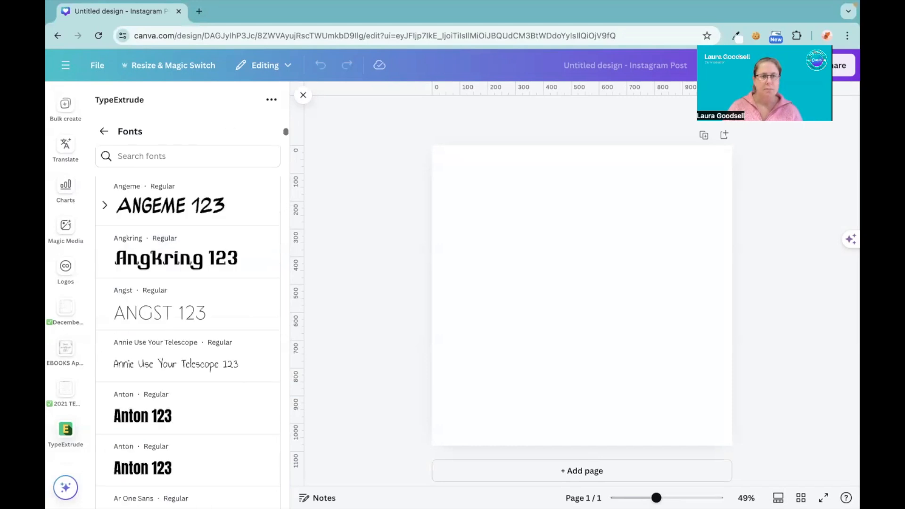
{"action": "left_click", "coordinate": [105, 134]}
{"action": "scroll", "coordinate": [219, 172], "scroll_direction": "up", "scroll_amount": 10}
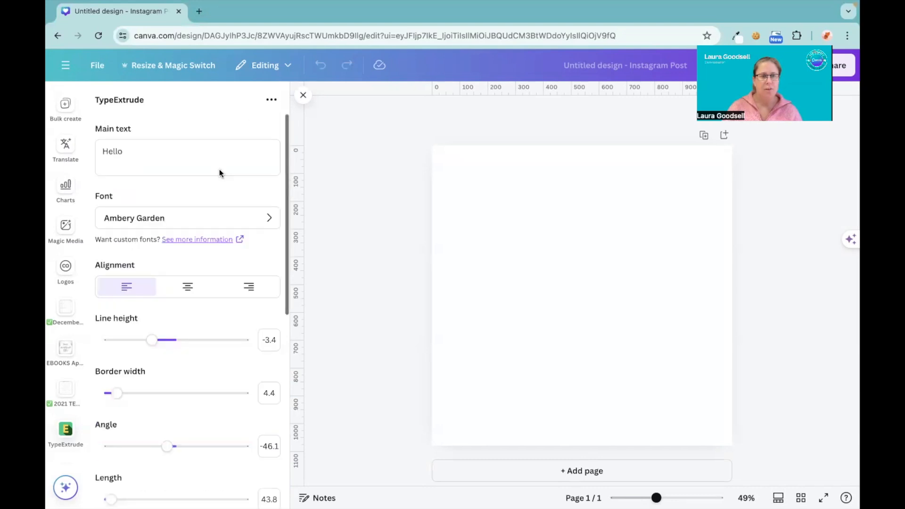
{"action": "scroll", "coordinate": [220, 169], "scroll_direction": "down", "scroll_amount": 8}
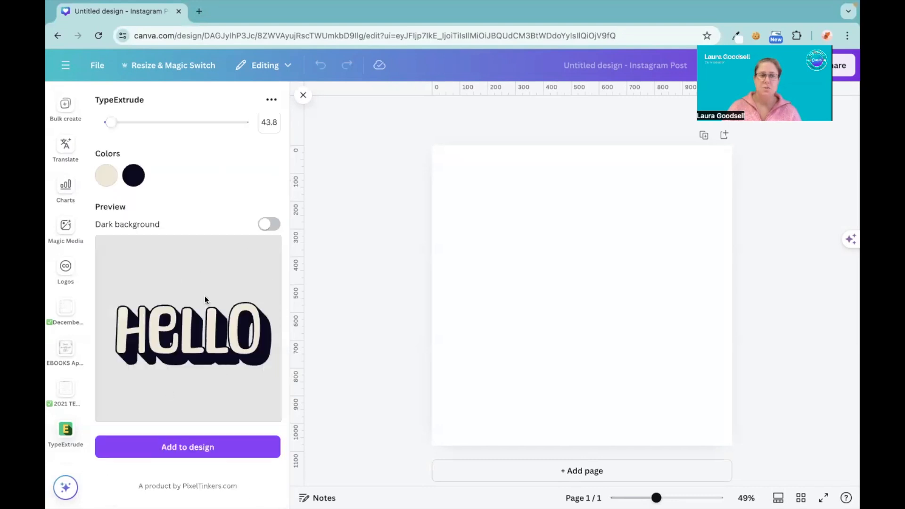
Change the Hello text's font to ADLaM Display.
{"action": "scroll", "coordinate": [202, 219], "scroll_direction": "up", "scroll_amount": 8}
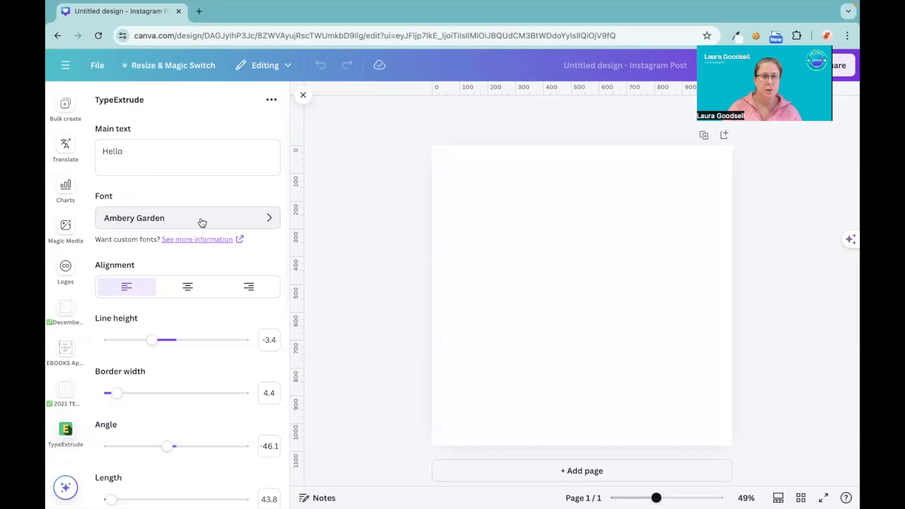
{"action": "left_click", "coordinate": [202, 222]}
{"action": "left_click", "coordinate": [195, 321]}
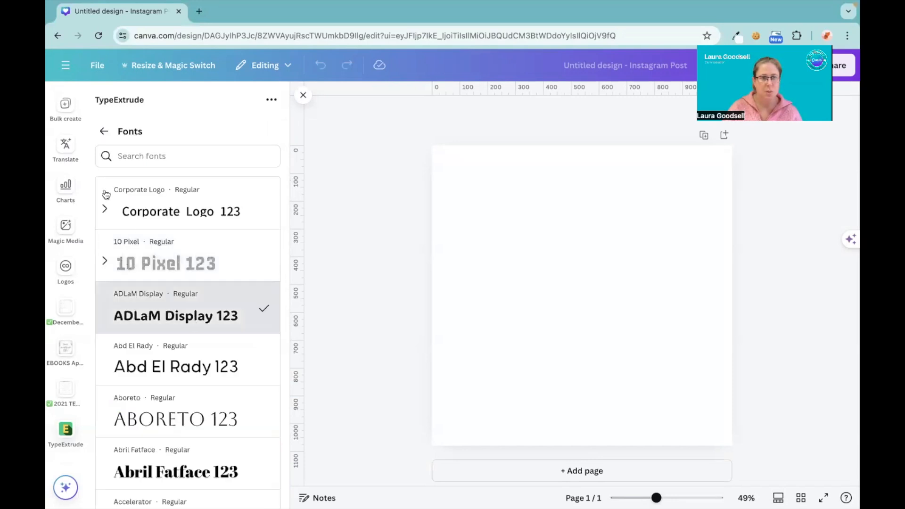
Leave the font list and review the Hello text's settings and preview.
{"action": "left_click", "coordinate": [105, 132]}
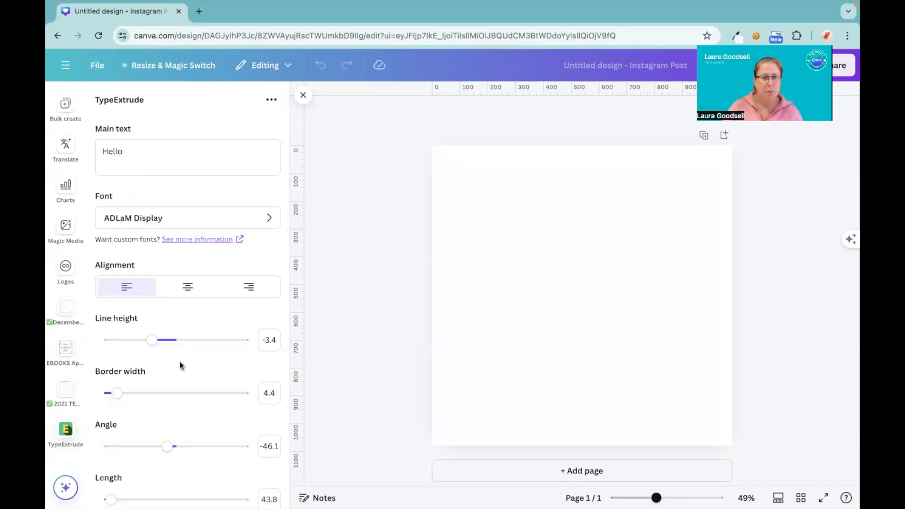
{"action": "scroll", "coordinate": [179, 361], "scroll_direction": "down", "scroll_amount": 8}
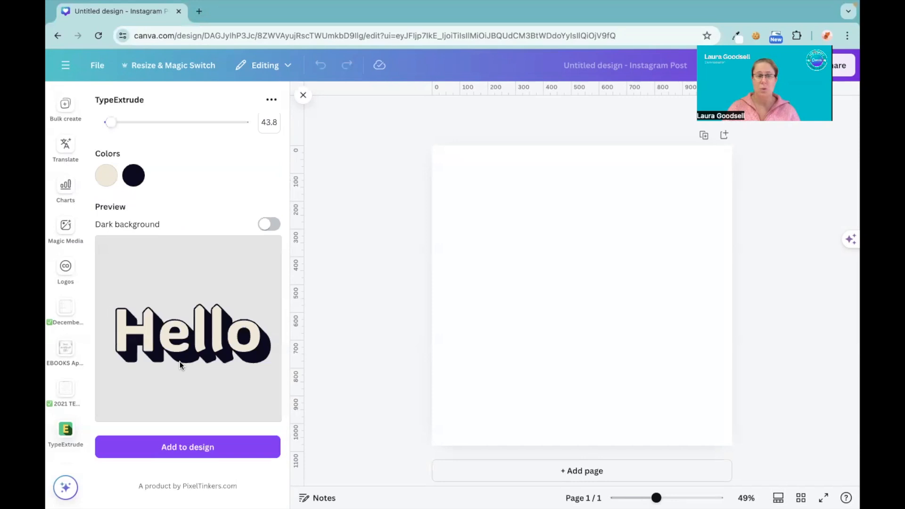
{"action": "scroll", "coordinate": [180, 361], "scroll_direction": "up", "scroll_amount": 1}
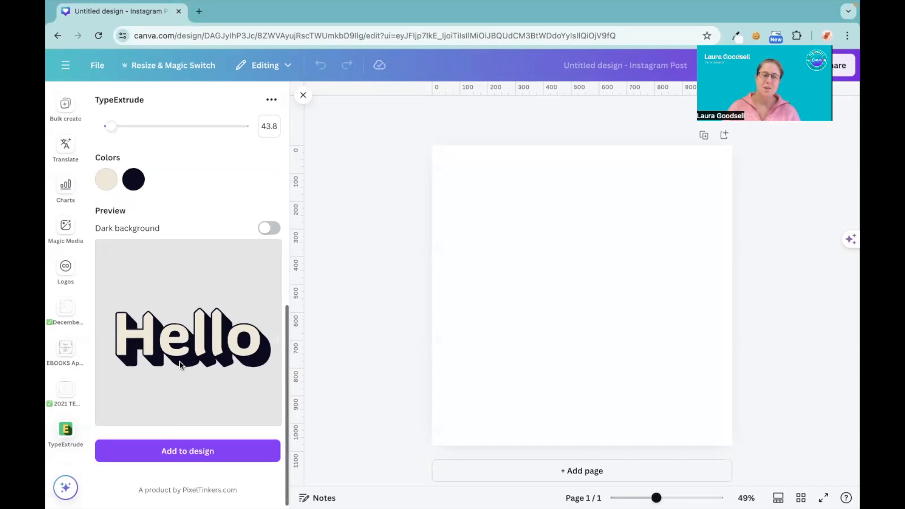
{"action": "scroll", "coordinate": [180, 361], "scroll_direction": "up", "scroll_amount": 8}
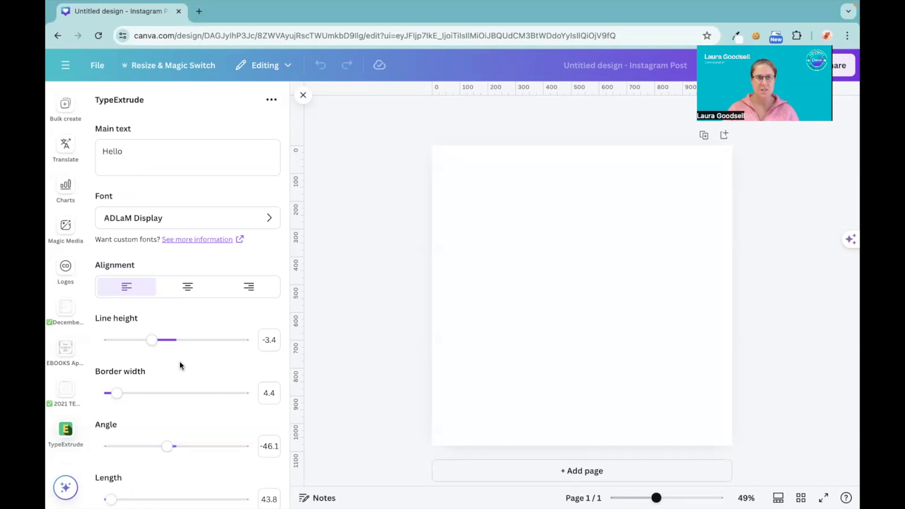
{"action": "scroll", "coordinate": [189, 196], "scroll_direction": "down", "scroll_amount": 4}
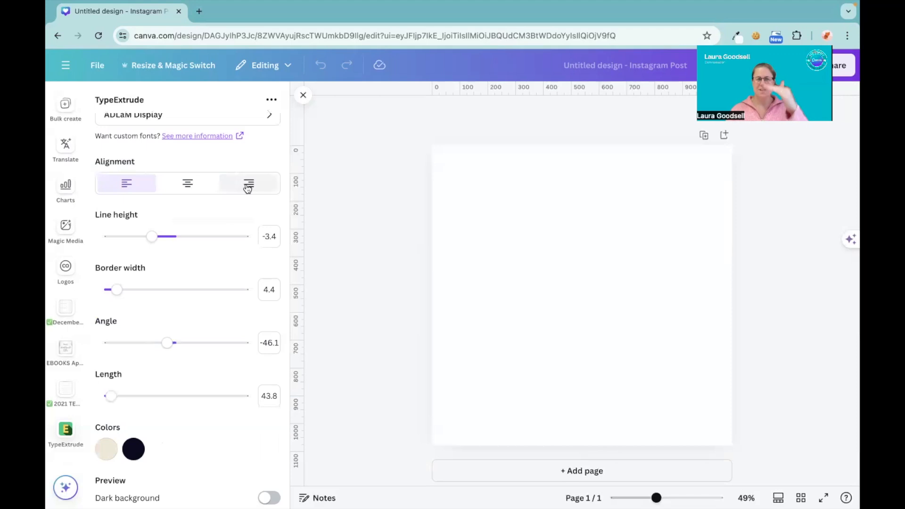
Extend the main text to "Hello I'm" followed by the presenter's first name, and check the preview.
{"action": "scroll", "coordinate": [132, 152], "scroll_direction": "up", "scroll_amount": 4}
{"action": "left_click", "coordinate": [132, 151]}
{"action": "type", "text": "i"}
{"action": "key", "text": "BackSpace"}
{"action": "type", "text": "I'm"}
{"action": "type", "text": "a"}
{"action": "scroll", "coordinate": [126, 282], "scroll_direction": "down", "scroll_amount": 8}
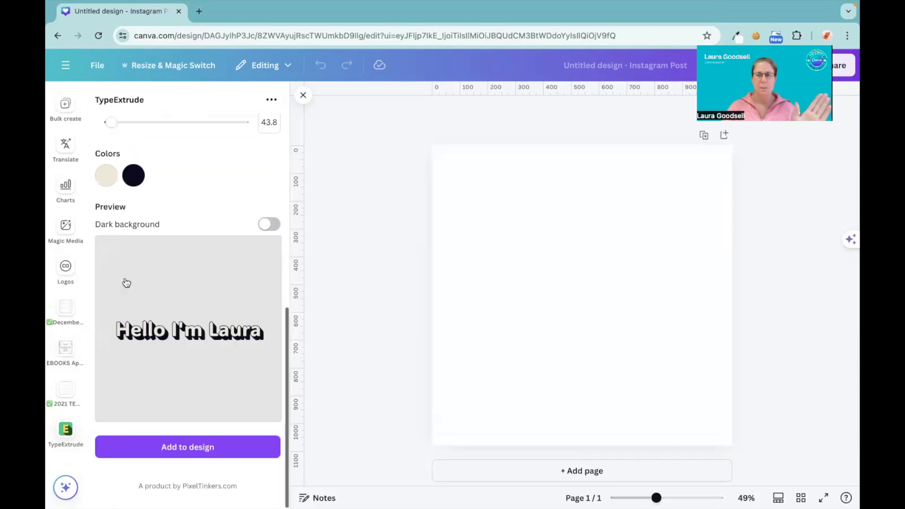
{"action": "scroll", "coordinate": [126, 283], "scroll_direction": "up", "scroll_amount": 8}
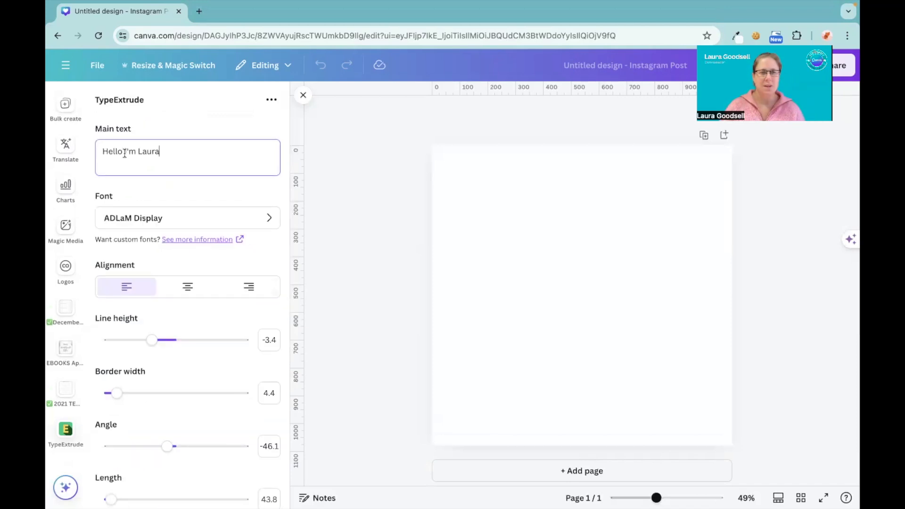
Split the main text into three lines with one word each and check the preview.
{"action": "key", "text": "Return"}
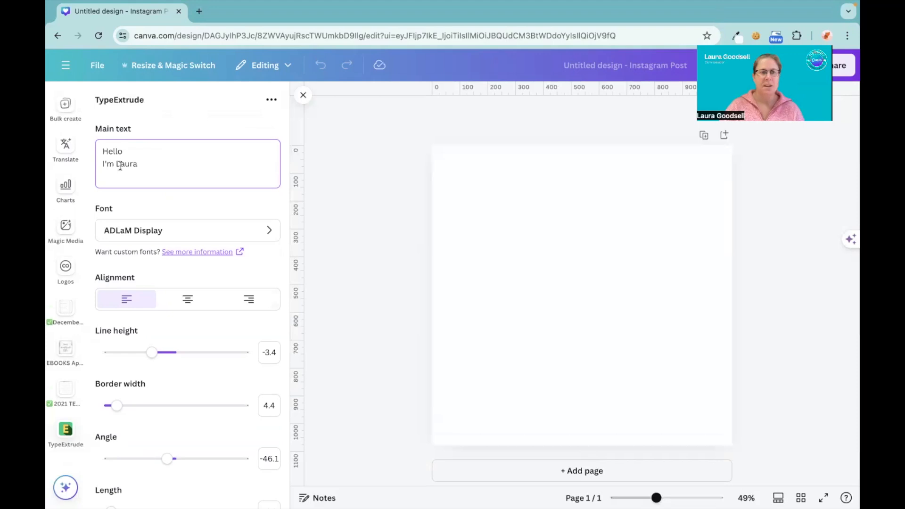
{"action": "key", "text": "Return"}
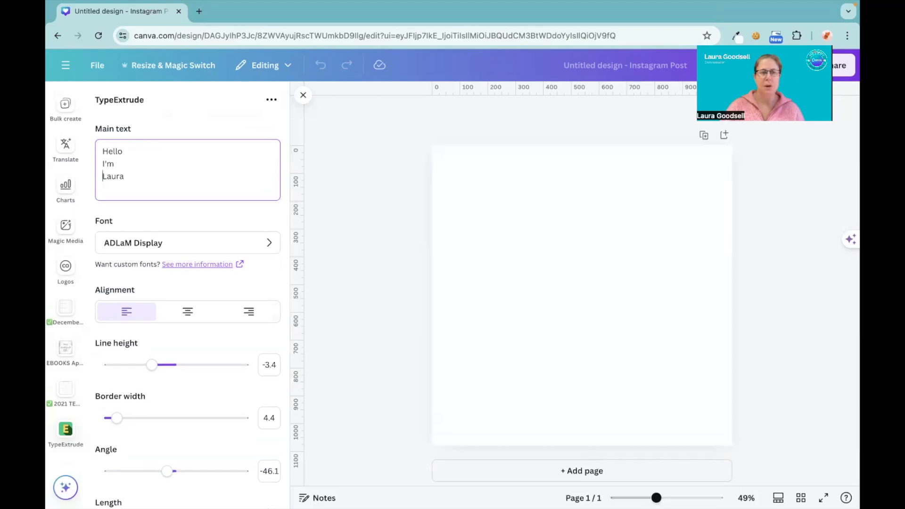
{"action": "scroll", "coordinate": [163, 323], "scroll_direction": "down", "scroll_amount": 7}
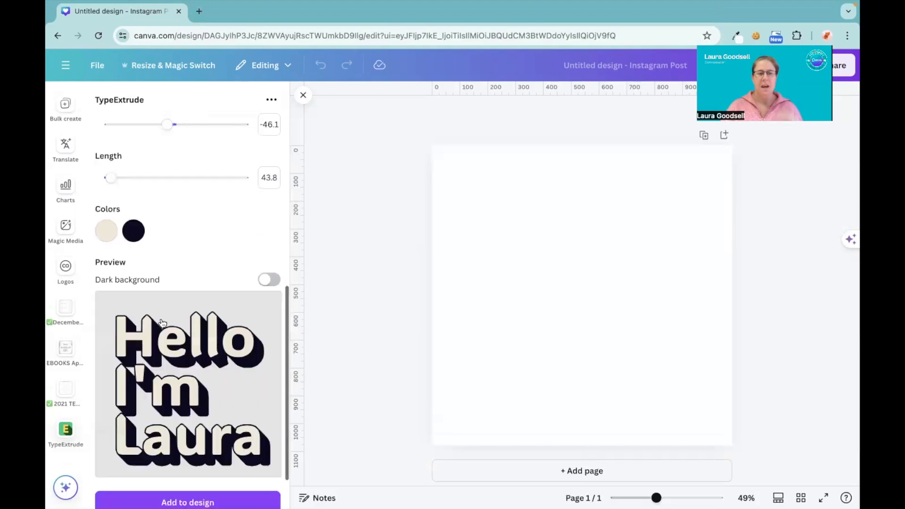
{"action": "scroll", "coordinate": [163, 323], "scroll_direction": "down", "scroll_amount": 1}
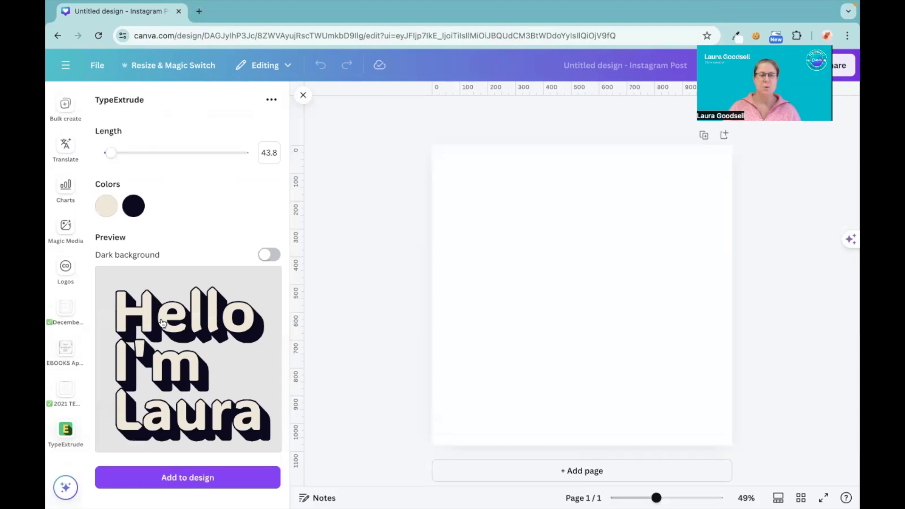
Center-align the three-line text and check the preview.
{"action": "scroll", "coordinate": [163, 323], "scroll_direction": "up", "scroll_amount": 2}
{"action": "scroll", "coordinate": [162, 323], "scroll_direction": "up", "scroll_amount": 6}
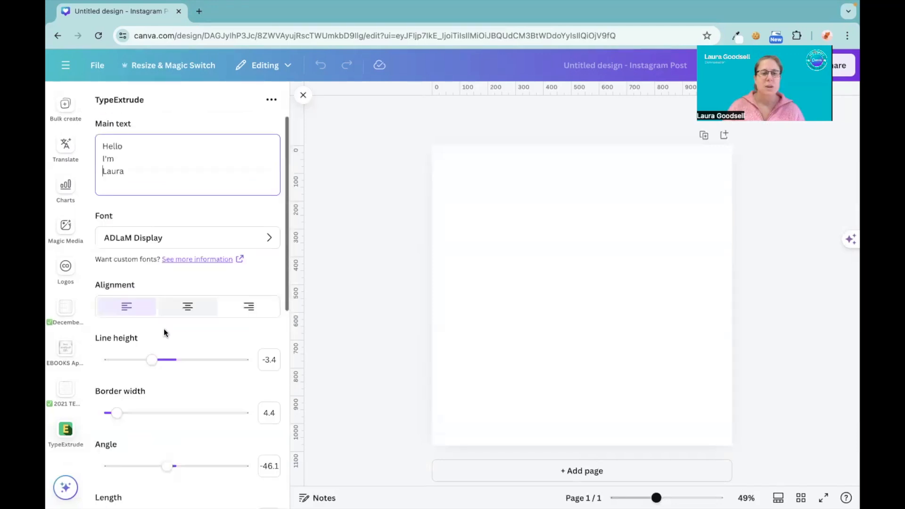
{"action": "left_click", "coordinate": [189, 307]}
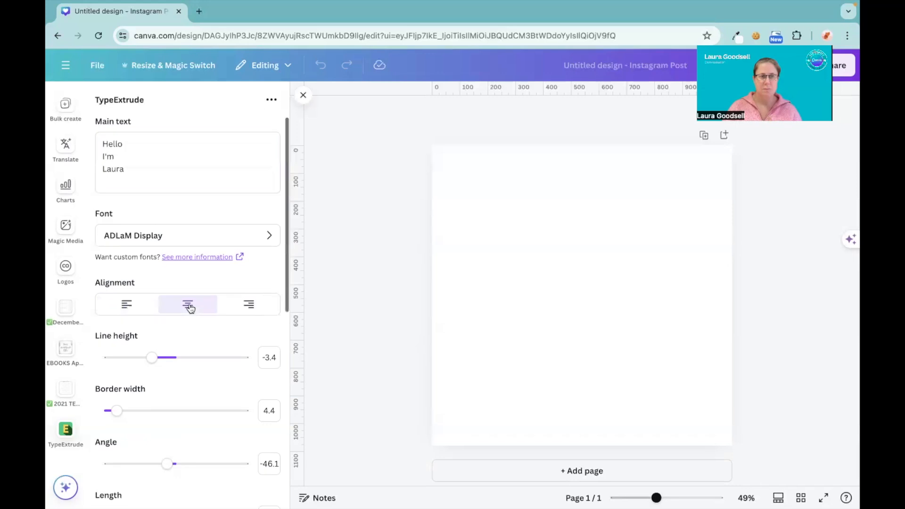
{"action": "scroll", "coordinate": [190, 308], "scroll_direction": "down", "scroll_amount": 8}
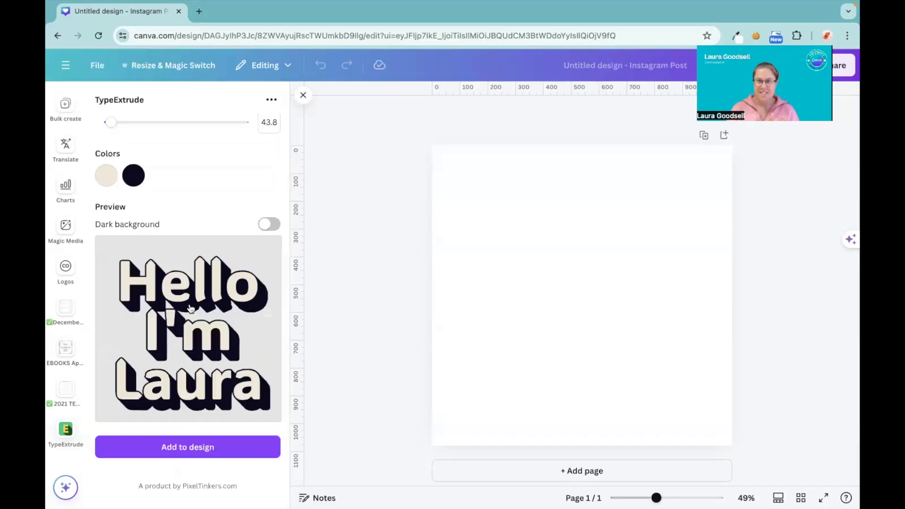
Right-align the three-line text and check how it looks in the preview.
{"action": "scroll", "coordinate": [190, 309], "scroll_direction": "up", "scroll_amount": 8}
{"action": "left_click", "coordinate": [246, 312]}
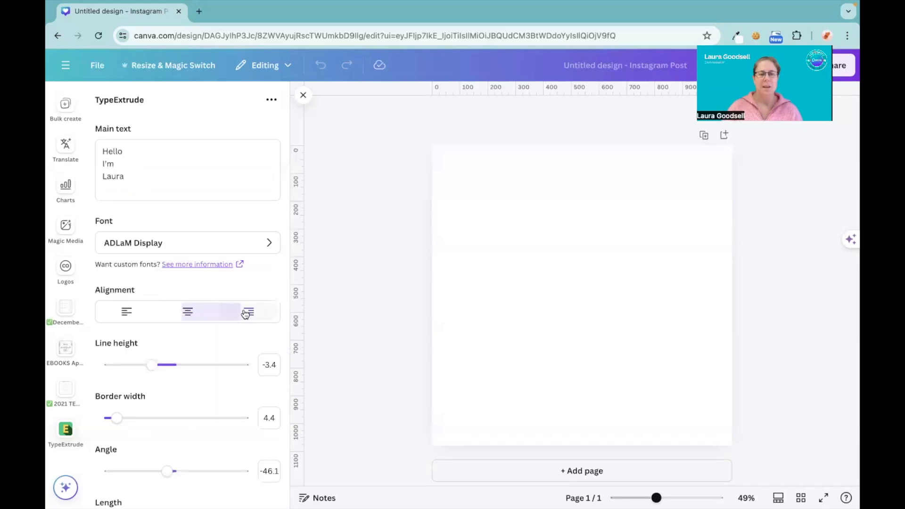
{"action": "scroll", "coordinate": [245, 314], "scroll_direction": "down", "scroll_amount": 5}
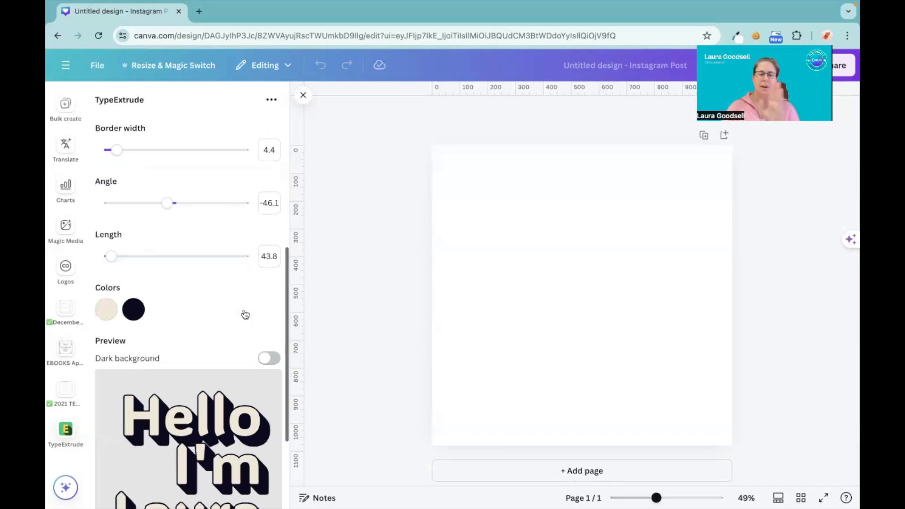
{"action": "scroll", "coordinate": [245, 314], "scroll_direction": "down", "scroll_amount": 3}
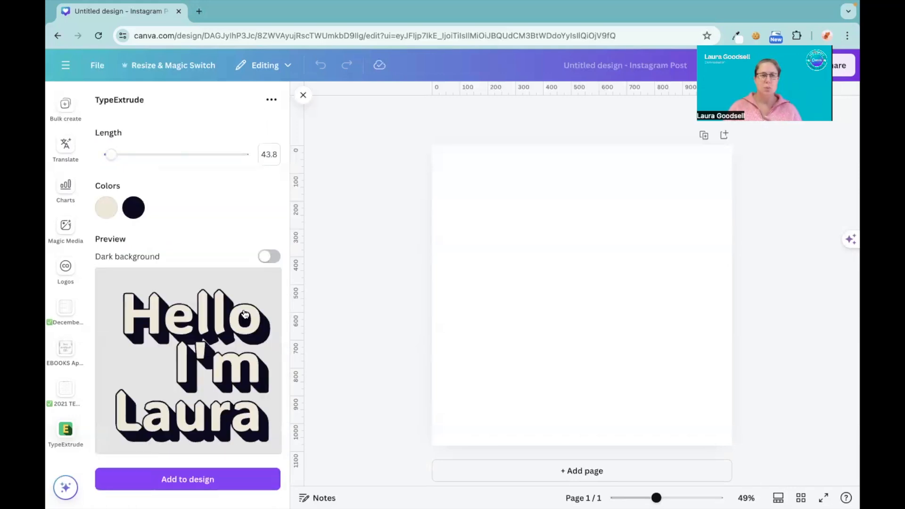
{"action": "scroll", "coordinate": [244, 314], "scroll_direction": "up", "scroll_amount": 5}
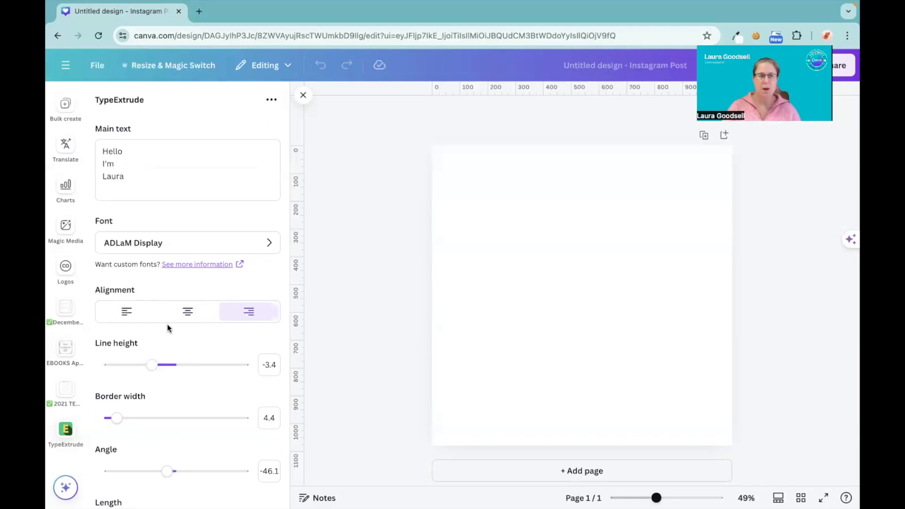
{"action": "scroll", "coordinate": [166, 324], "scroll_direction": "down", "scroll_amount": 2}
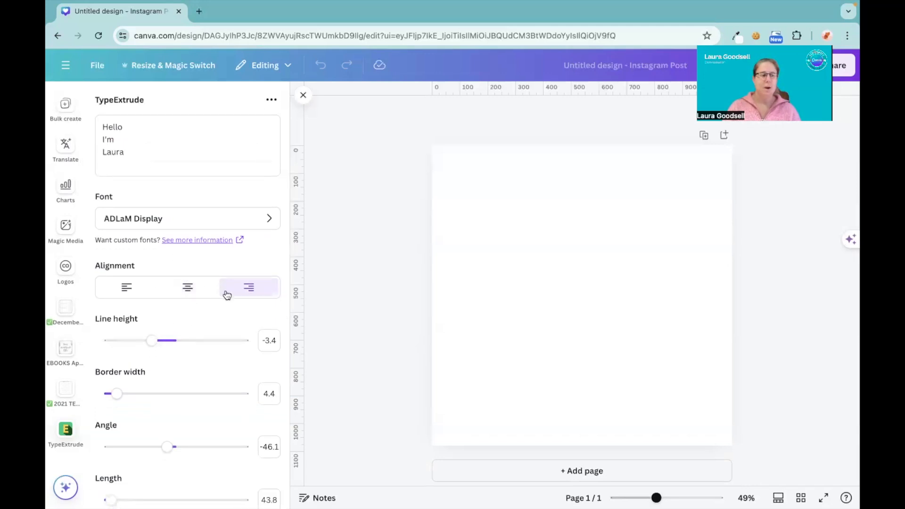
{"action": "scroll", "coordinate": [228, 296], "scroll_direction": "down", "scroll_amount": 5}
{"action": "scroll", "coordinate": [228, 295], "scroll_direction": "down", "scroll_amount": 3}
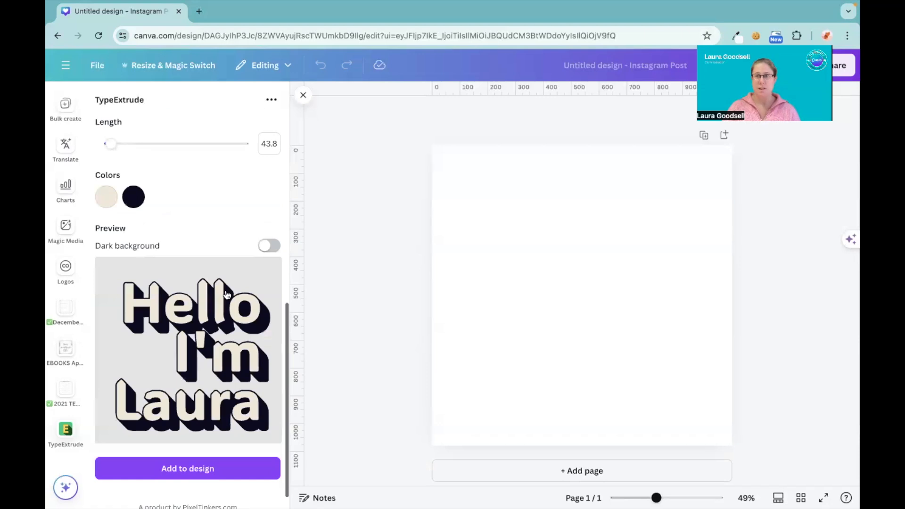
Delete the second and third lines of the main text, keeping only "Hello".
{"action": "scroll", "coordinate": [227, 295], "scroll_direction": "up", "scroll_amount": 8}
{"action": "left_click", "coordinate": [137, 177]}
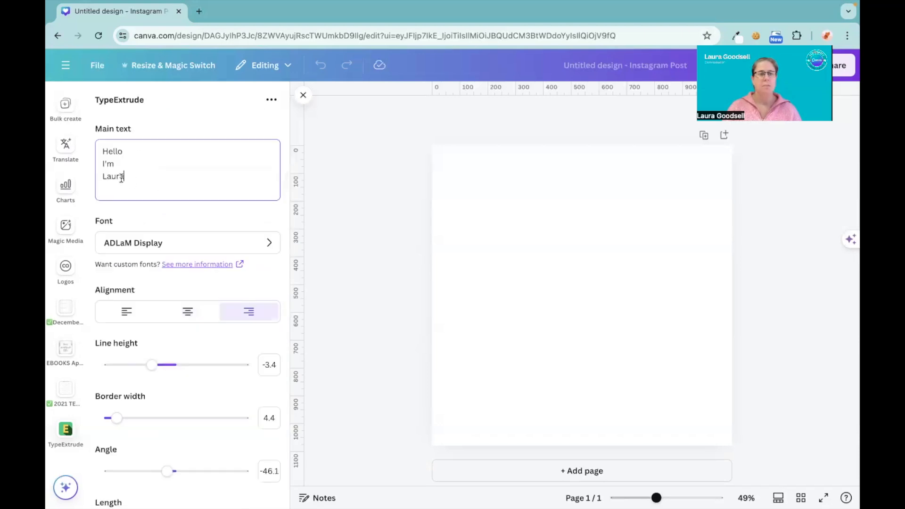
{"action": "left_click", "coordinate": [94, 168], "text": "shift"}
{"action": "key", "text": "BackSpace"}
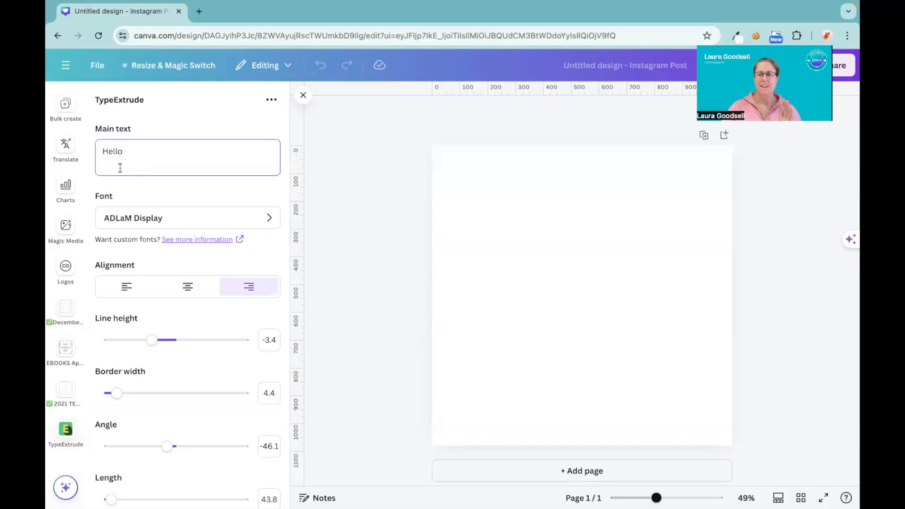
Center-align the Hello text and check its preview.
{"action": "scroll", "coordinate": [120, 168], "scroll_direction": "down", "scroll_amount": 1}
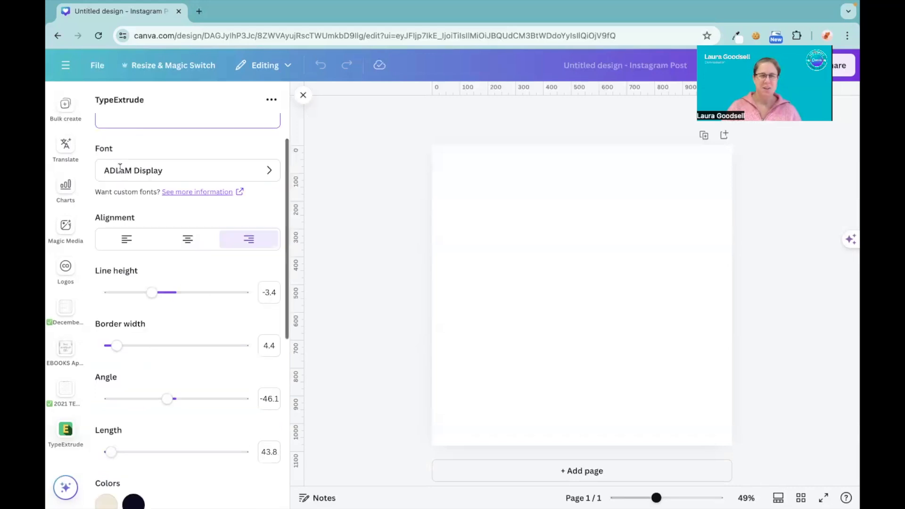
{"action": "scroll", "coordinate": [120, 168], "scroll_direction": "up", "scroll_amount": 1}
{"action": "scroll", "coordinate": [120, 168], "scroll_direction": "down", "scroll_amount": 1}
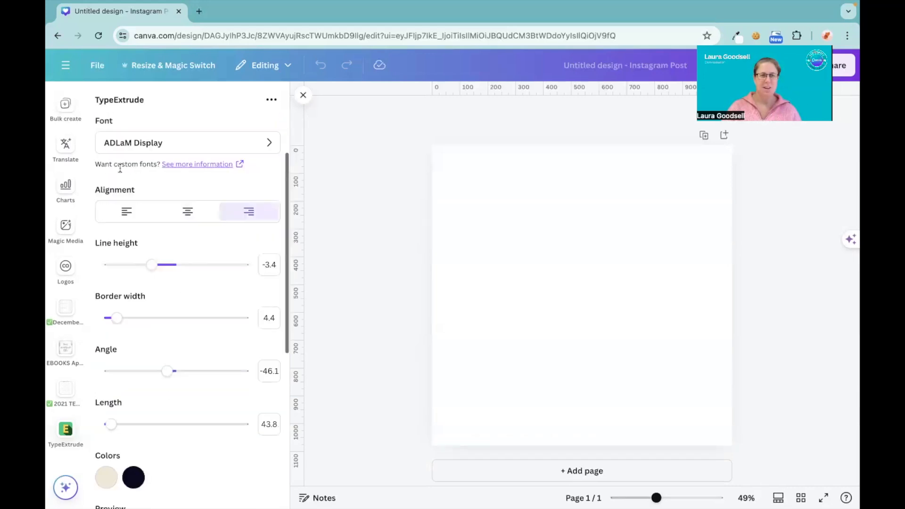
{"action": "scroll", "coordinate": [152, 195], "scroll_direction": "down", "scroll_amount": 1}
{"action": "right_click", "coordinate": [153, 195]}
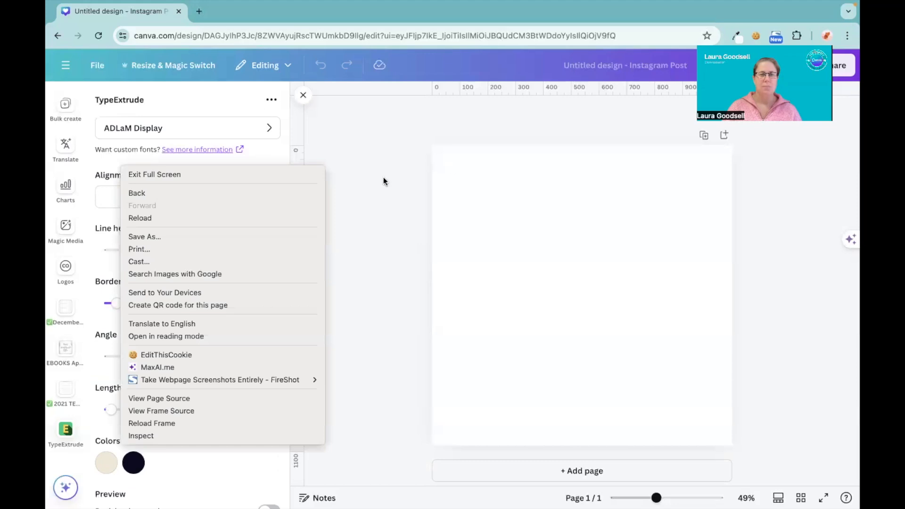
{"action": "key", "text": "Escape"}
{"action": "left_click", "coordinate": [191, 197]}
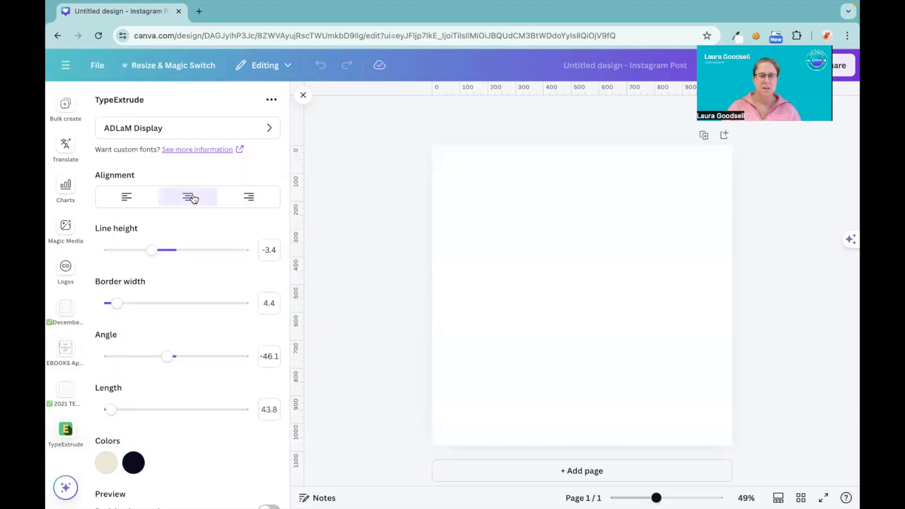
{"action": "scroll", "coordinate": [194, 198], "scroll_direction": "down", "scroll_amount": 1}
{"action": "scroll", "coordinate": [194, 198], "scroll_direction": "down", "scroll_amount": 1}
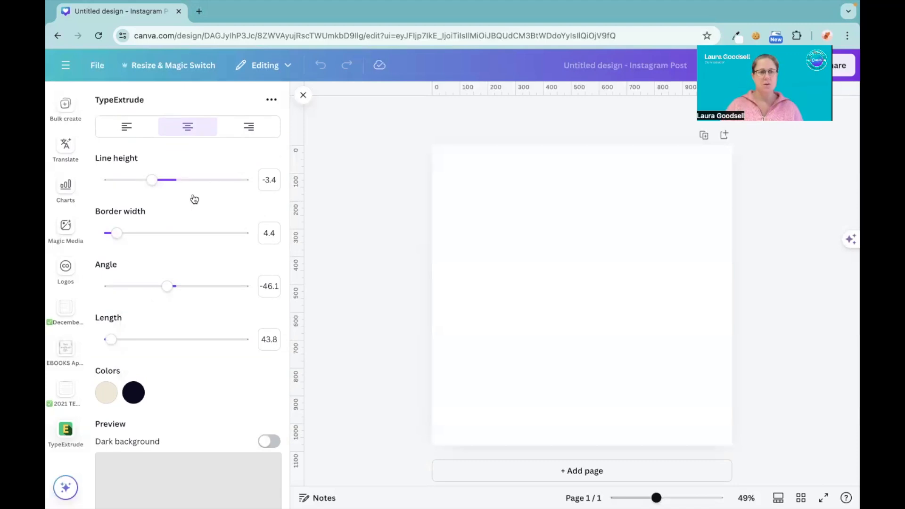
{"action": "scroll", "coordinate": [194, 199], "scroll_direction": "down", "scroll_amount": 2}
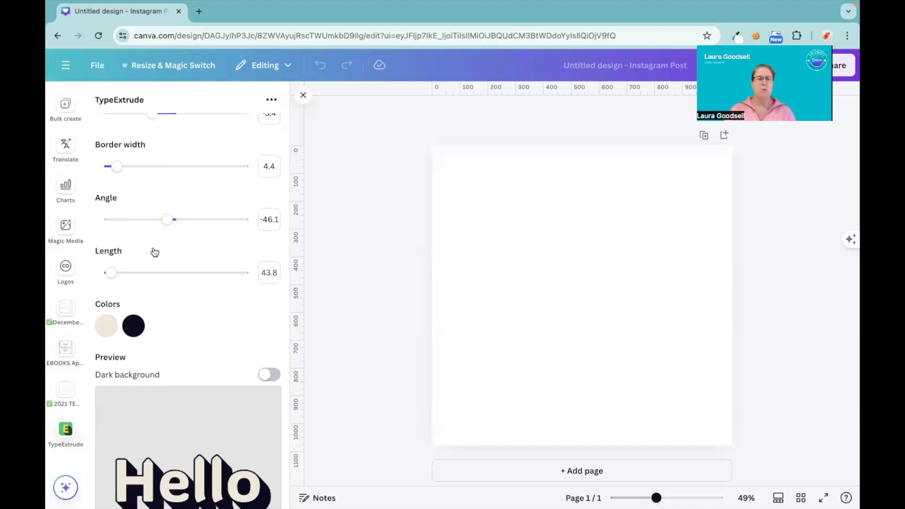
{"action": "scroll", "coordinate": [115, 335], "scroll_direction": "down", "scroll_amount": 4}
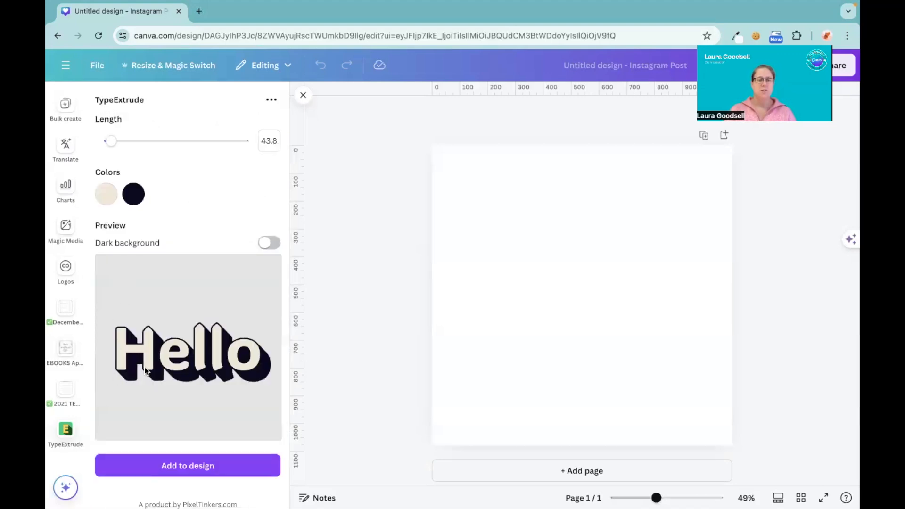
Set the Hello text's border width to 4.8.
{"action": "scroll", "coordinate": [142, 325], "scroll_direction": "up", "scroll_amount": 1}
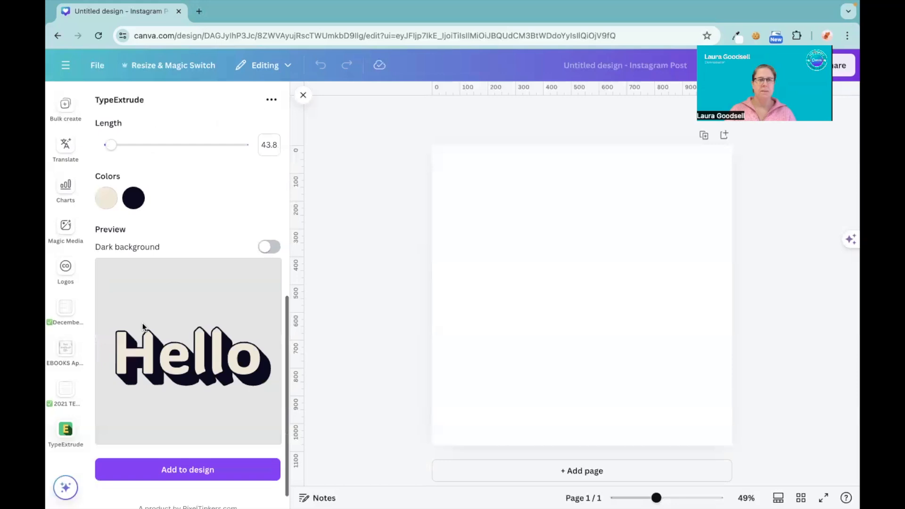
{"action": "scroll", "coordinate": [143, 326], "scroll_direction": "up", "scroll_amount": 4}
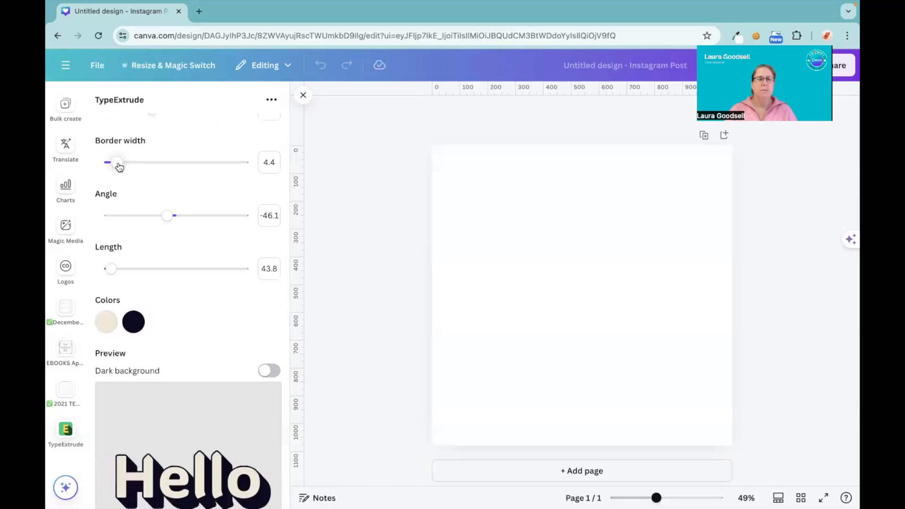
{"action": "scroll", "coordinate": [119, 168], "scroll_direction": "down", "scroll_amount": 1}
{"action": "scroll", "coordinate": [115, 141], "scroll_direction": "down", "scroll_amount": 1}
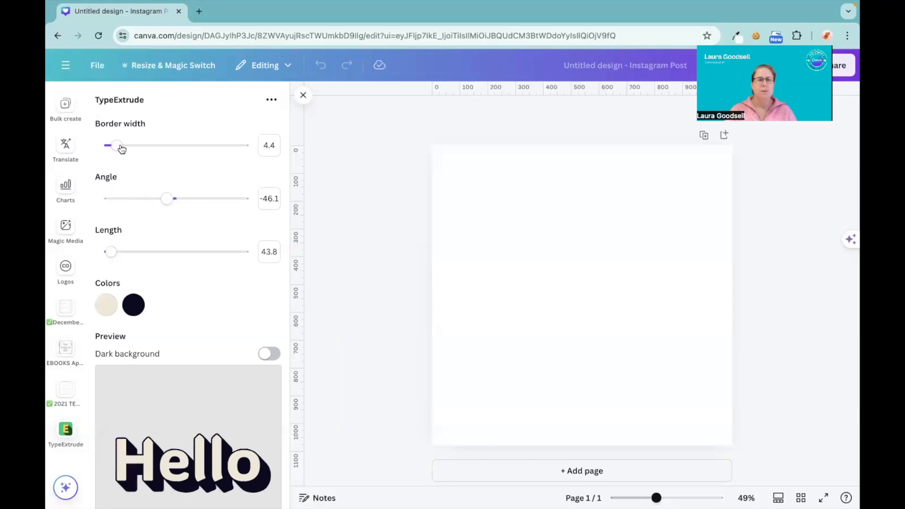
{"action": "mouse_move", "coordinate": [122, 149]}
{"action": "left_mouse_down"}
{"action": "mouse_move", "coordinate": [274, 168]}
{"action": "mouse_move", "coordinate": [129, 155]}
{"action": "mouse_move", "coordinate": [262, 168]}
{"action": "mouse_move", "coordinate": [117, 136]}
{"action": "left_mouse_up"}
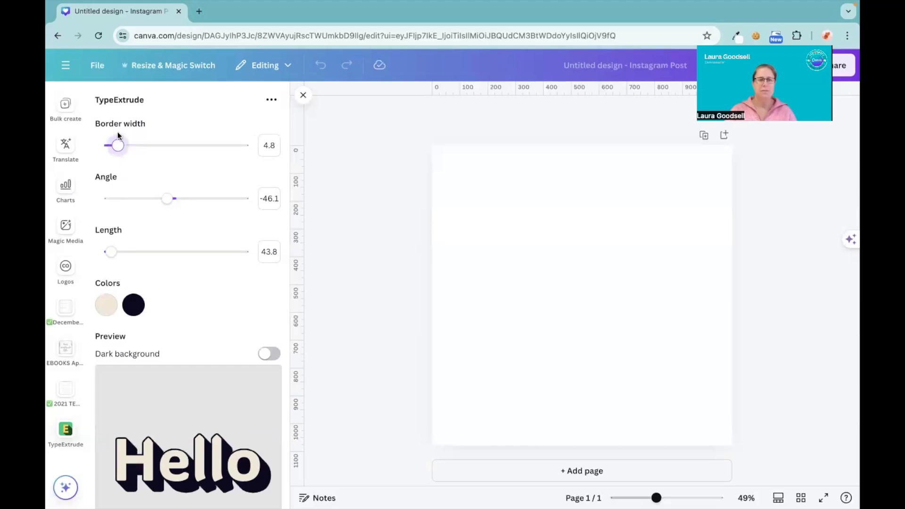
Try different extrusion angles for the Hello text and set the angle to 147.6.
{"action": "left_click", "coordinate": [127, 199]}
{"action": "left_click", "coordinate": [167, 215]}
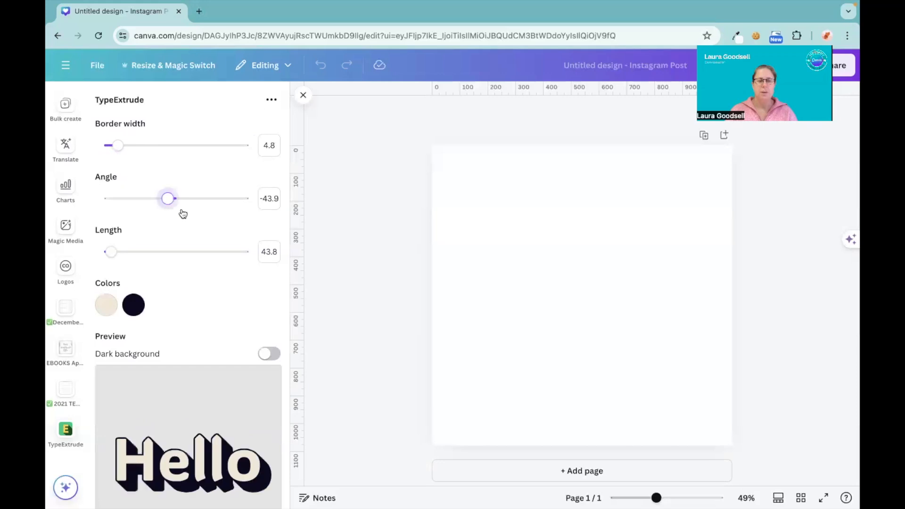
{"action": "left_click", "coordinate": [104, 209]}
{"action": "left_click", "coordinate": [203, 209]}
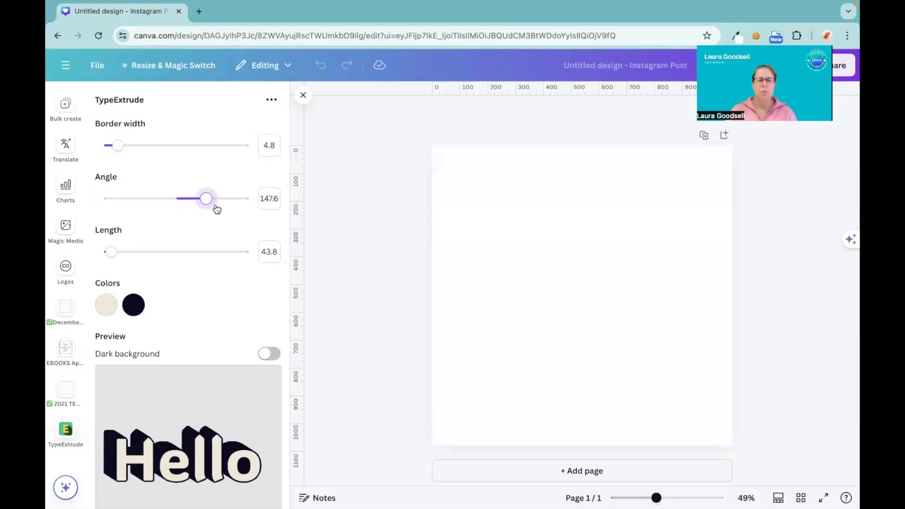
Set the Hello text's extrusion angle to 313.5 and its extrusion length to 900.
{"action": "left_click", "coordinate": [240, 210]}
{"action": "left_click", "coordinate": [221, 207]}
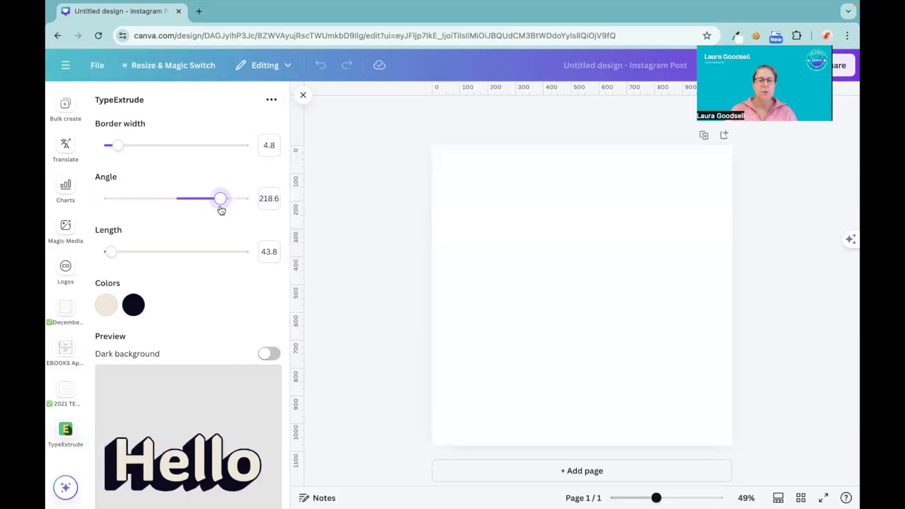
{"action": "left_click", "coordinate": [232, 210]}
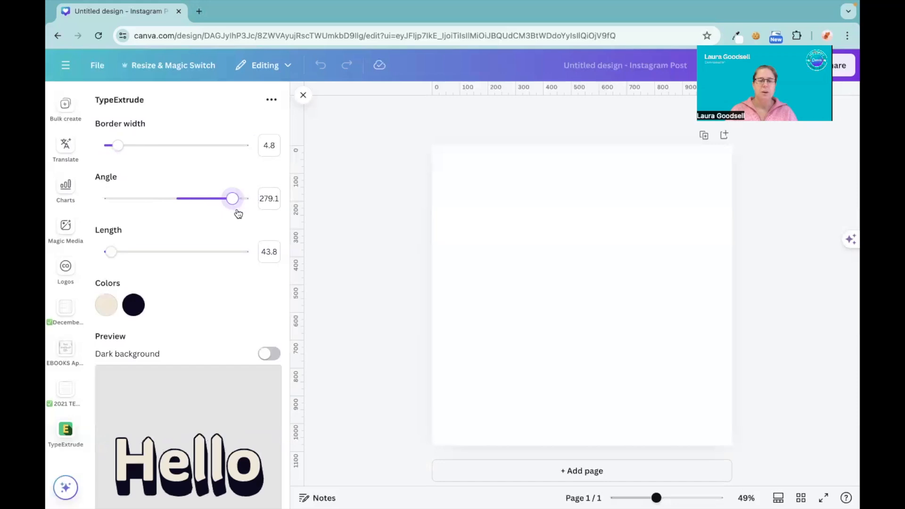
{"action": "left_click", "coordinate": [238, 214]}
{"action": "left_click", "coordinate": [239, 212]}
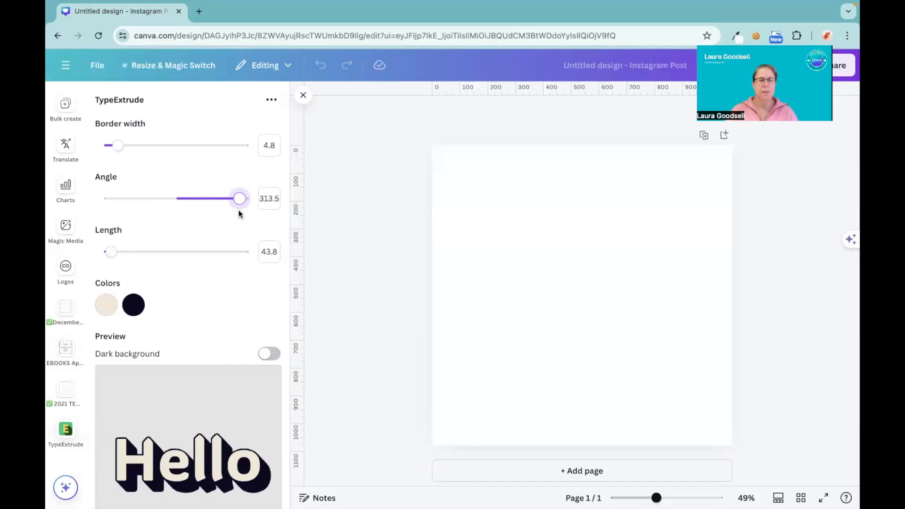
{"action": "scroll", "coordinate": [238, 212], "scroll_direction": "down", "scroll_amount": 2}
{"action": "left_click_drag", "start_coordinate": [115, 185], "coordinate": [307, 360]}
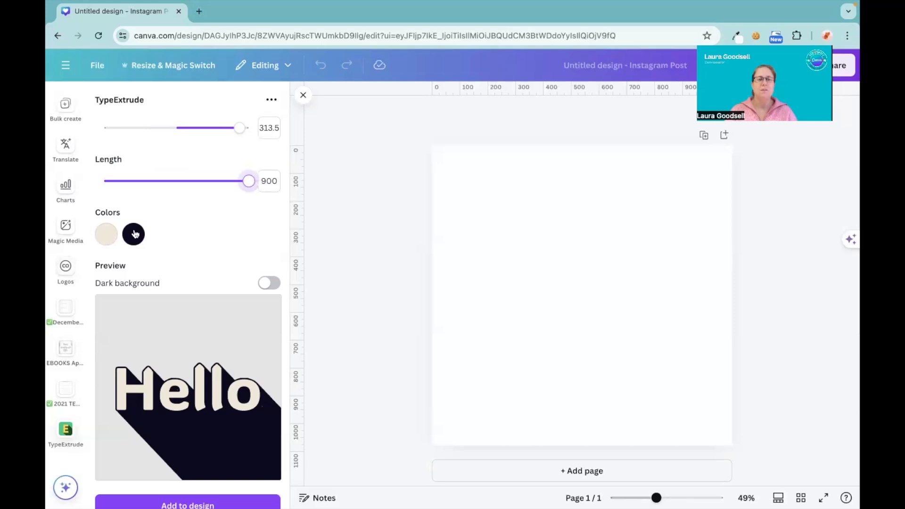
Try amber, green and blue as the Hello letter color, and set it to yellow #FFE607.
{"action": "left_click", "coordinate": [107, 236]}
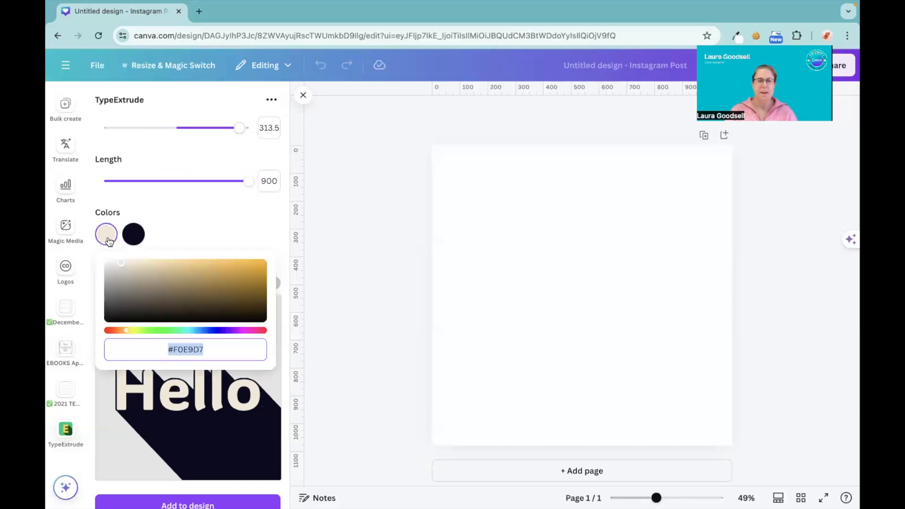
{"action": "left_click", "coordinate": [176, 270]}
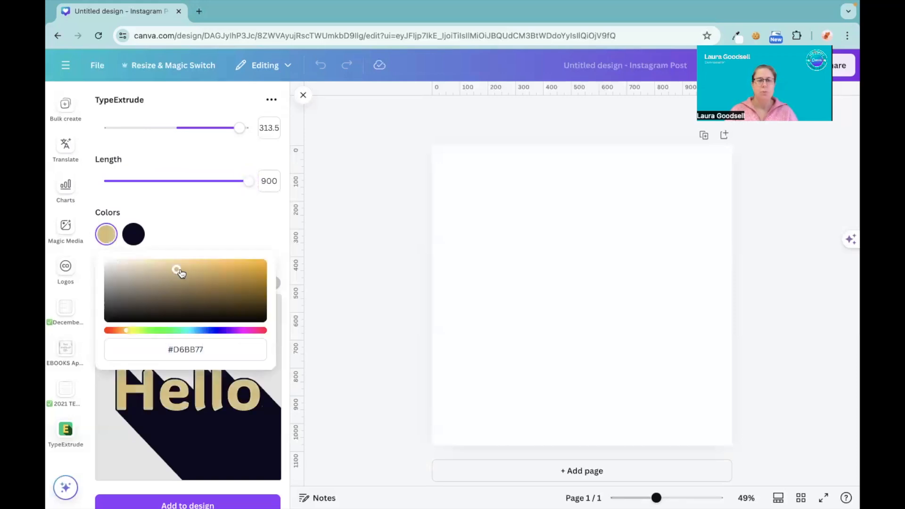
{"action": "left_click", "coordinate": [257, 265]}
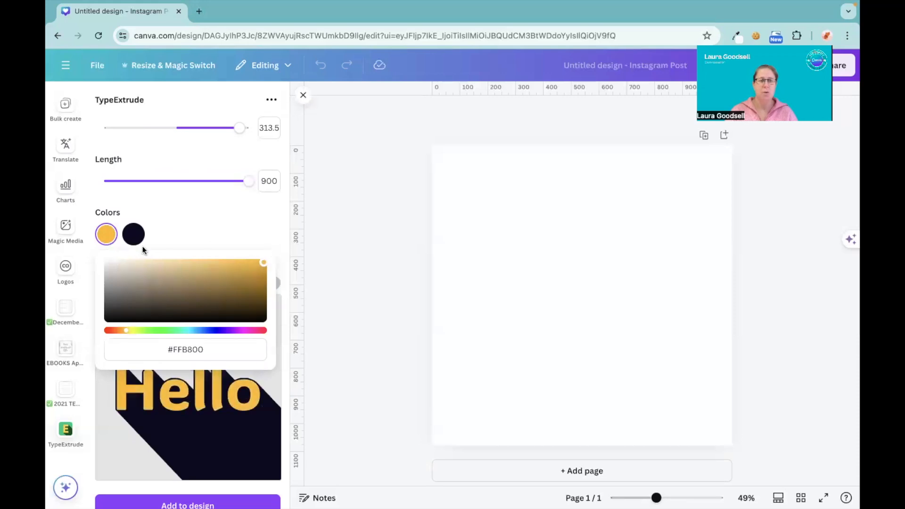
{"action": "left_click", "coordinate": [133, 235]}
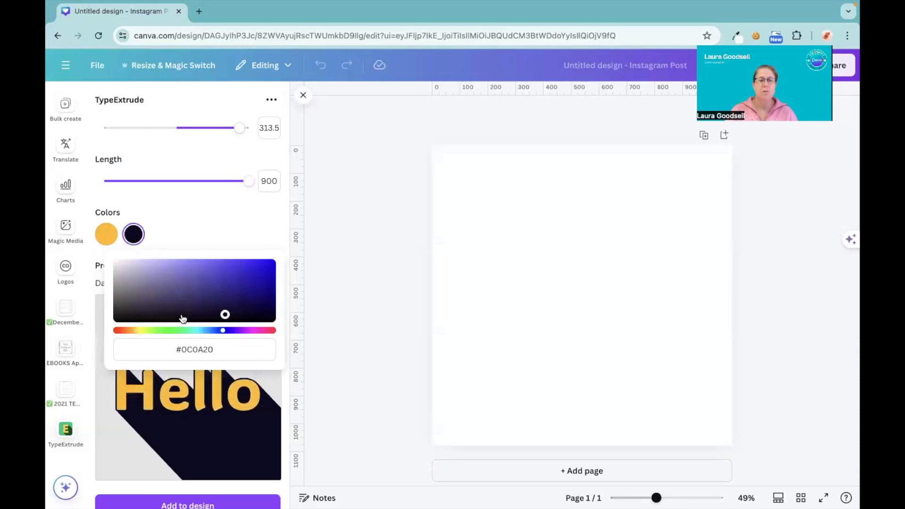
{"action": "mouse_move", "coordinate": [147, 332]}
{"action": "left_mouse_down"}
{"action": "mouse_move", "coordinate": [254, 332]}
{"action": "mouse_move", "coordinate": [115, 333]}
{"action": "mouse_move", "coordinate": [195, 331]}
{"action": "left_mouse_up"}
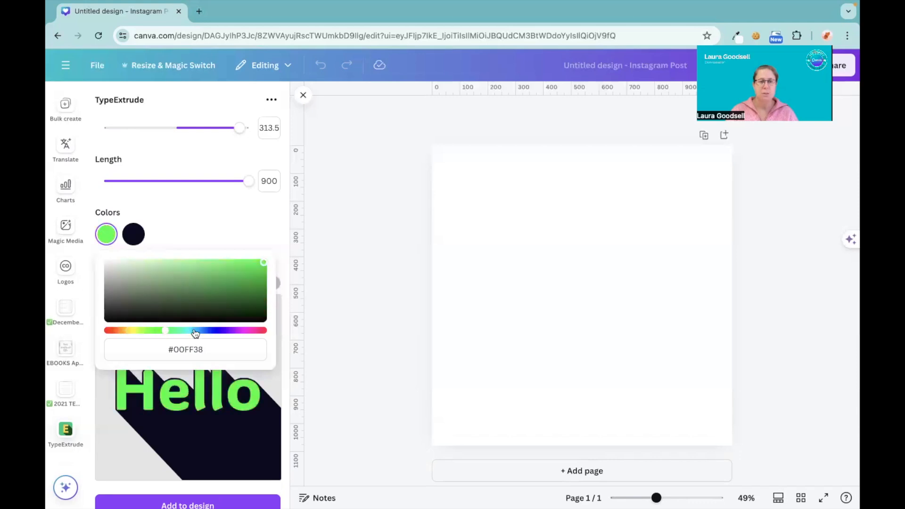
{"action": "mouse_move", "coordinate": [197, 275]}
{"action": "left_mouse_down"}
{"action": "mouse_move", "coordinate": [153, 285]}
{"action": "mouse_move", "coordinate": [228, 298]}
{"action": "mouse_move", "coordinate": [262, 255]}
{"action": "left_mouse_up"}
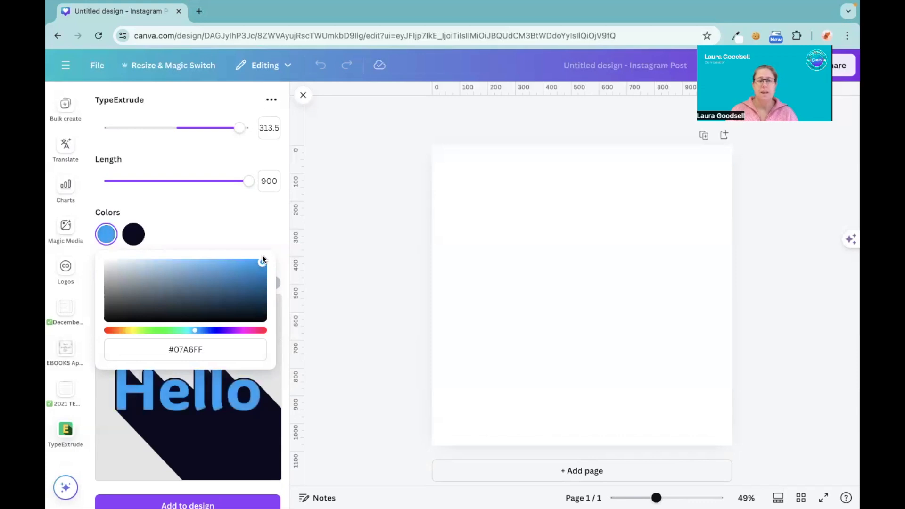
{"action": "left_click", "coordinate": [131, 331]}
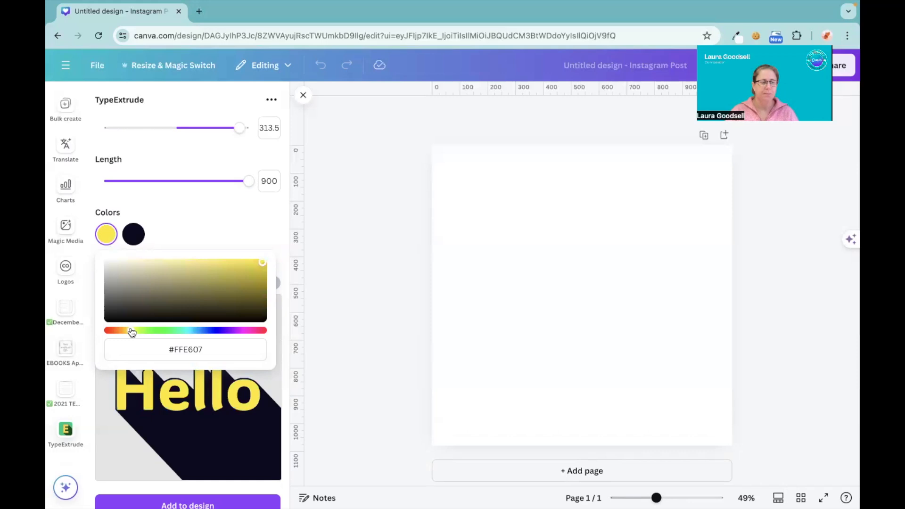
Try red and orange shades for the Hello text's extrusion color and set it to #DF8425.
{"action": "left_click", "coordinate": [133, 235]}
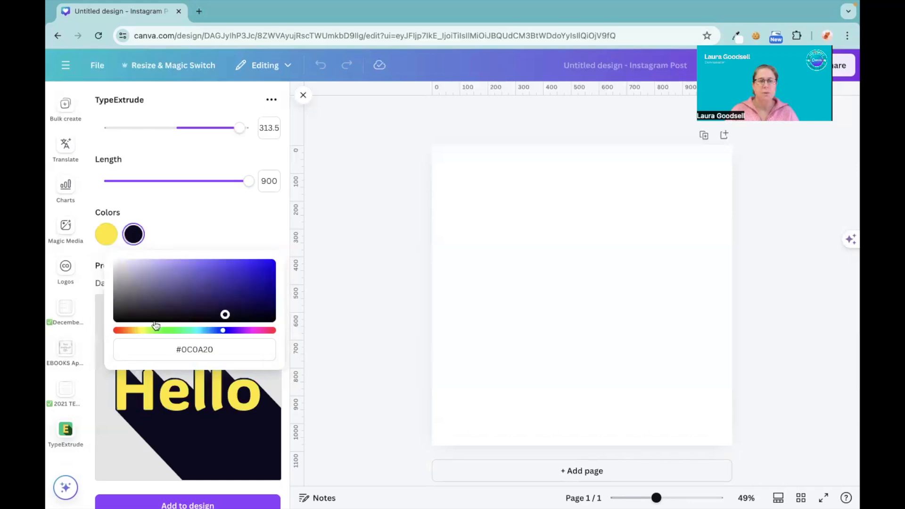
{"action": "left_click", "coordinate": [120, 331]}
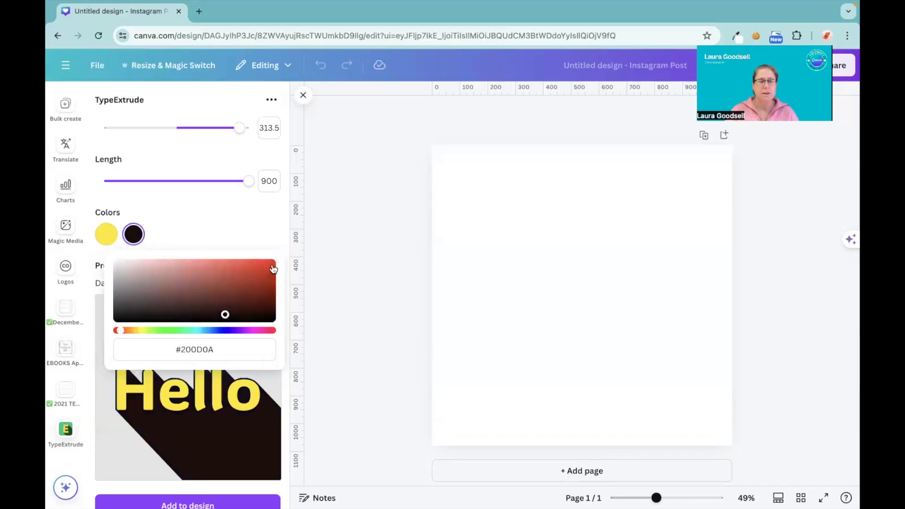
{"action": "left_click", "coordinate": [274, 262]}
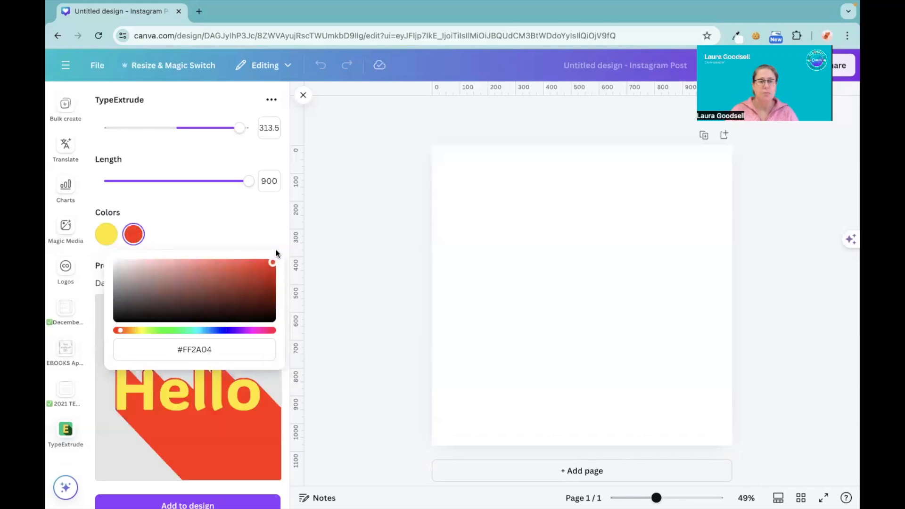
{"action": "left_click", "coordinate": [130, 331]}
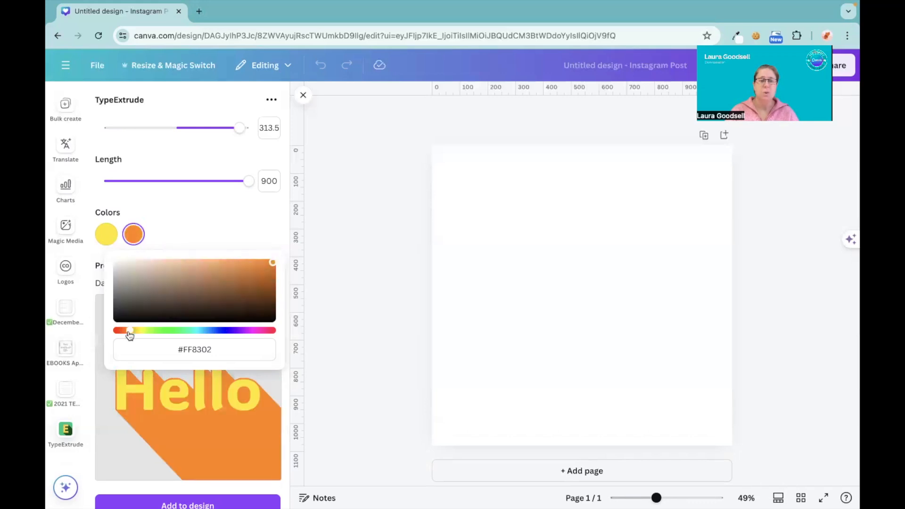
{"action": "left_click", "coordinate": [269, 276]}
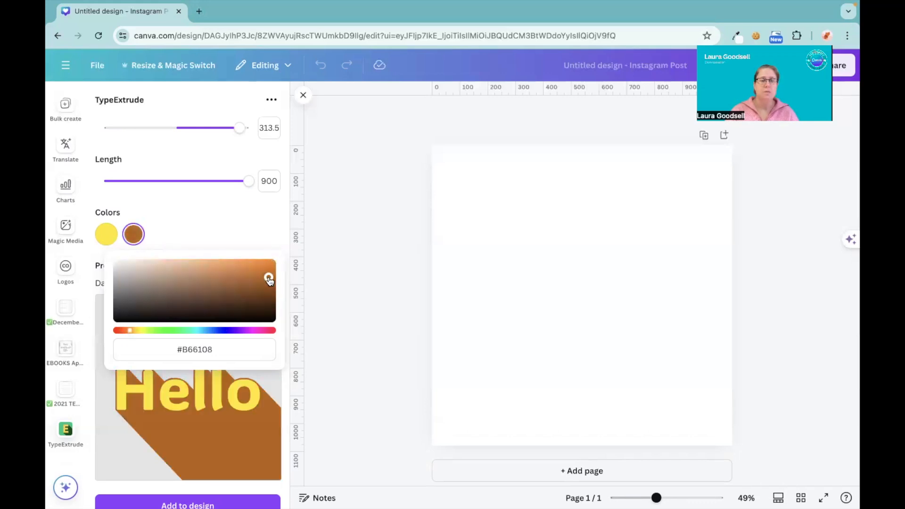
{"action": "left_click", "coordinate": [267, 269]}
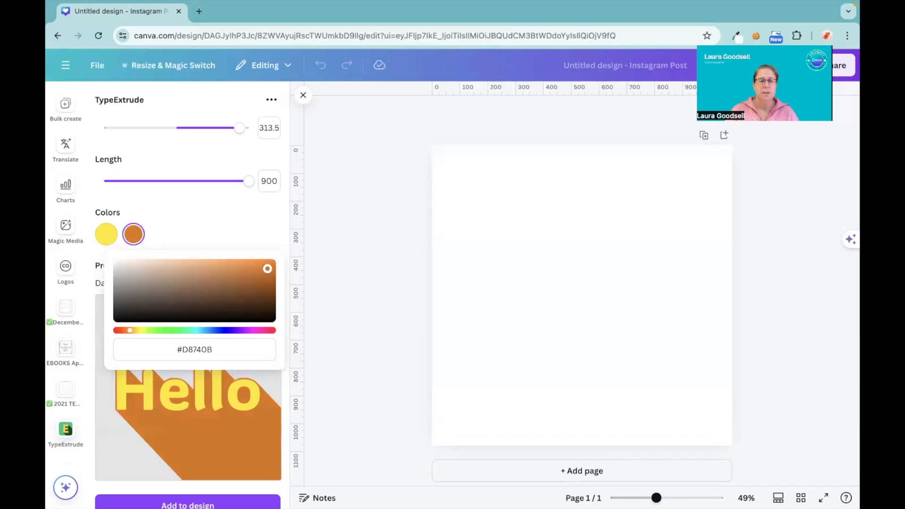
{"action": "left_click", "coordinate": [249, 269]}
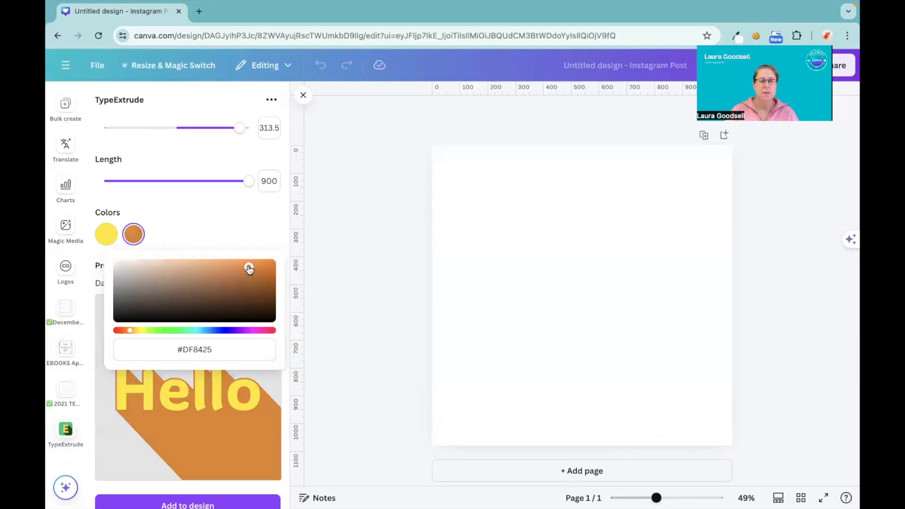
{"action": "left_click", "coordinate": [230, 218]}
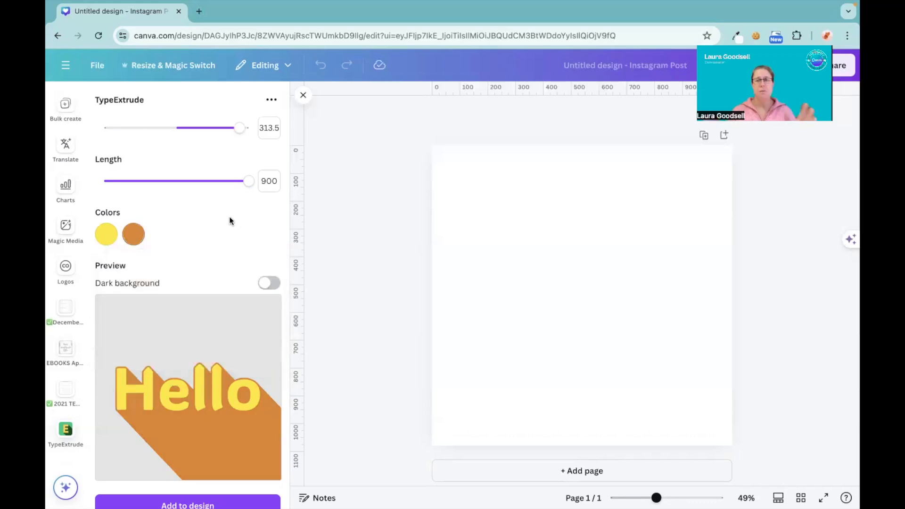
Add the extruded Hello text to the design, enlarged and placed so its extrusion runs off the page's lower-right corner.
{"action": "scroll", "coordinate": [229, 220], "scroll_direction": "down", "scroll_amount": 2}
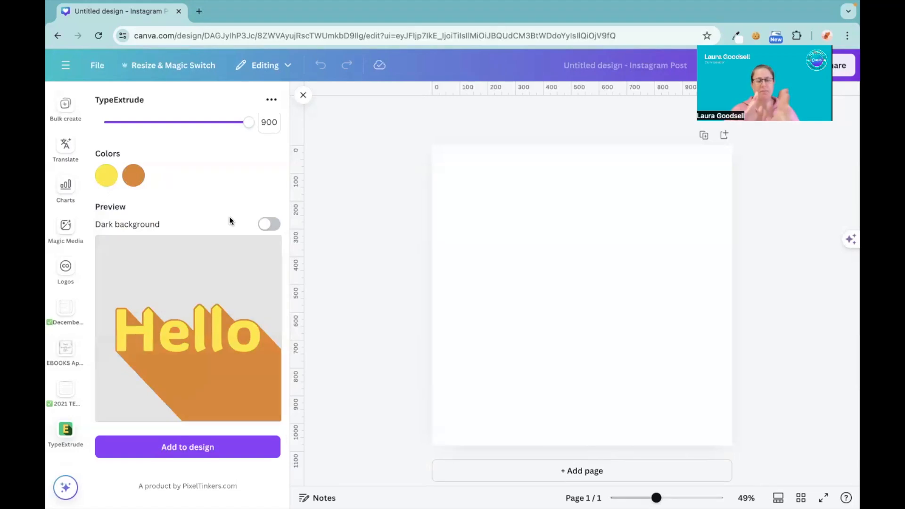
{"action": "left_click", "coordinate": [187, 454]}
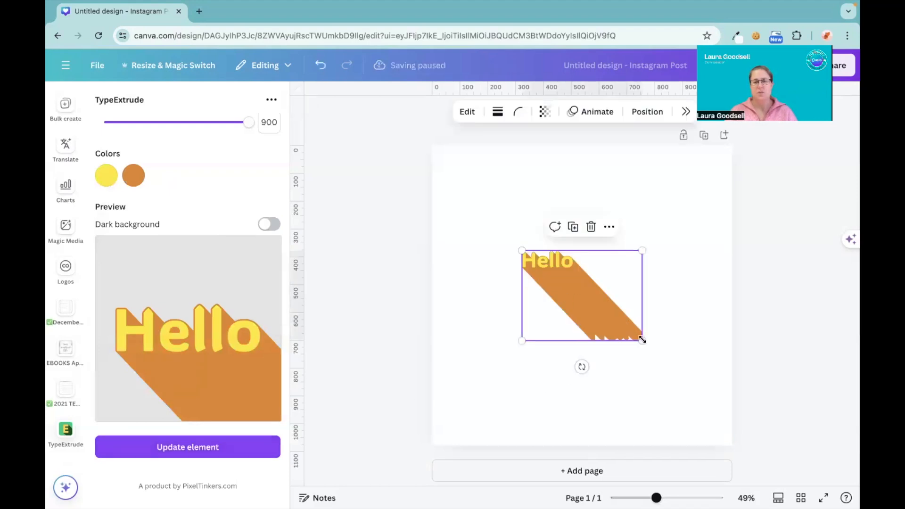
{"action": "left_click_drag", "start_coordinate": [642, 340], "coordinate": [859, 504]}
{"action": "left_click_drag", "start_coordinate": [522, 250], "coordinate": [429, 203]}
{"action": "left_click_drag", "start_coordinate": [563, 233], "coordinate": [620, 332]}
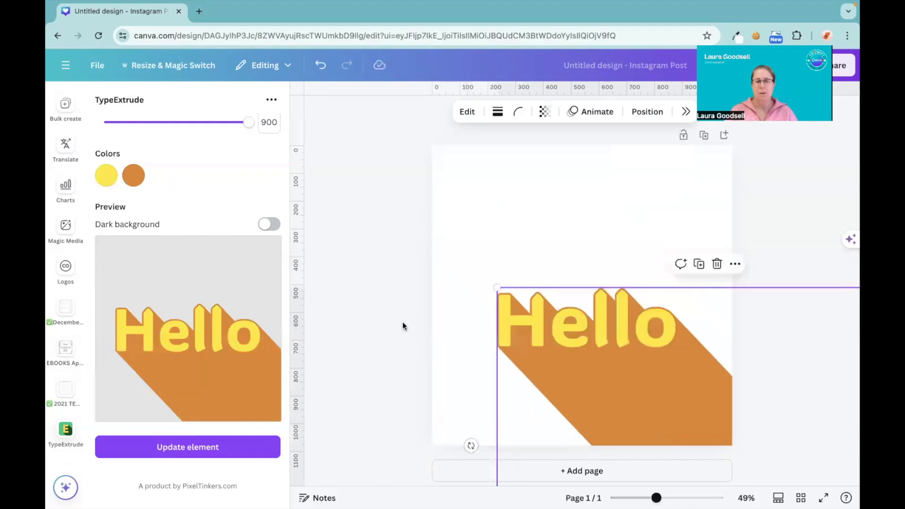
{"action": "left_click", "coordinate": [403, 326]}
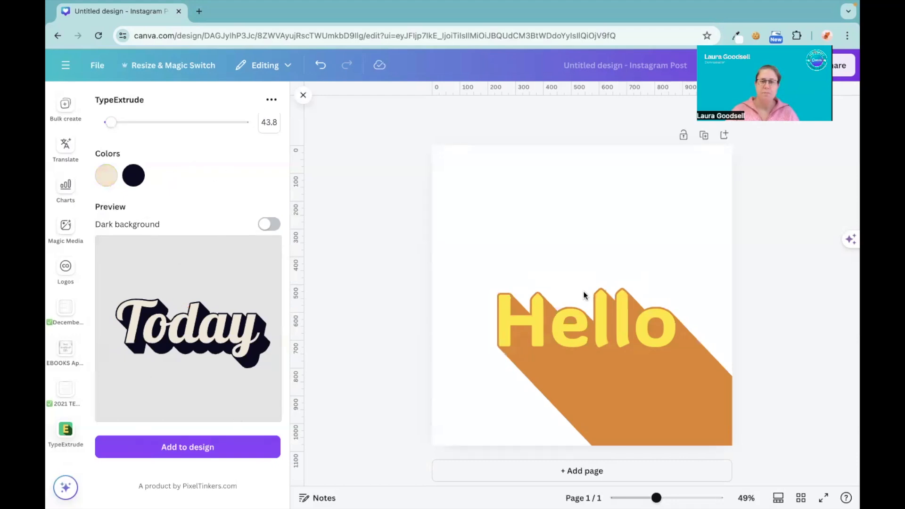
Reselect the Hello element on the page and change its letter color to light green #97FF95.
{"action": "left_click", "coordinate": [592, 360]}
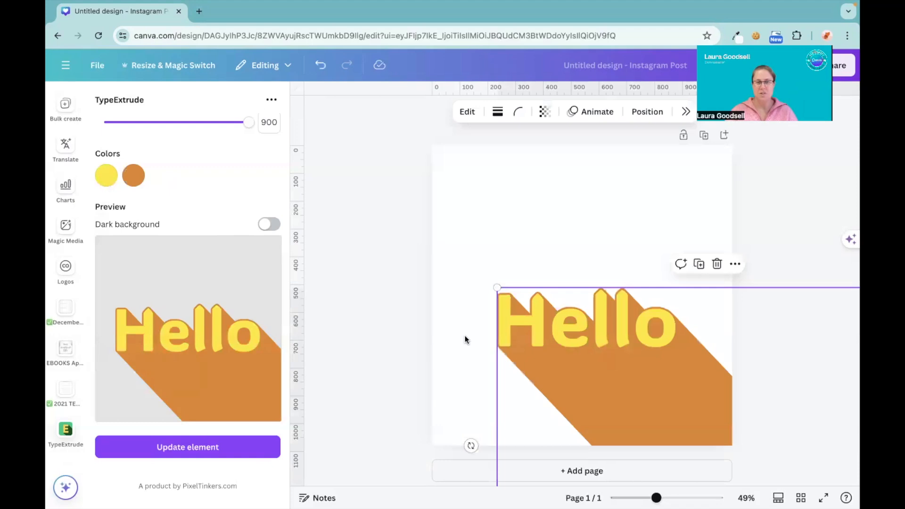
{"action": "left_click", "coordinate": [448, 330]}
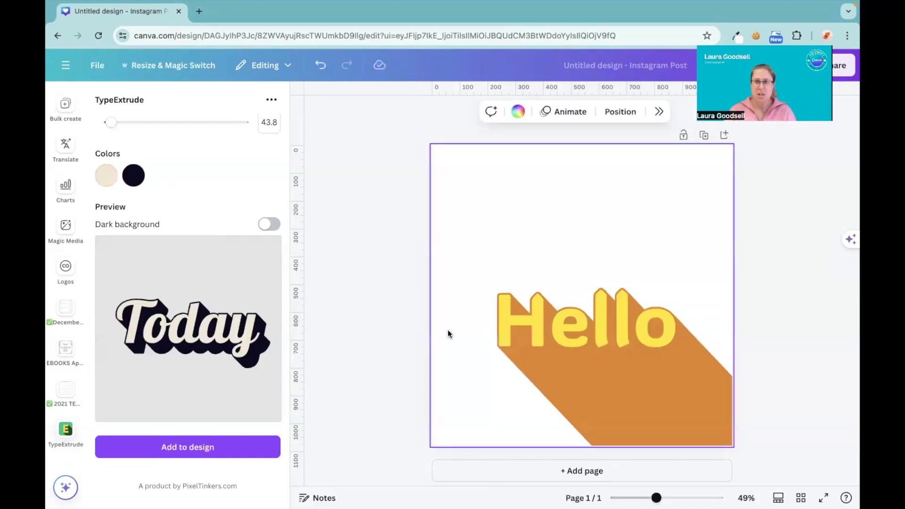
{"action": "left_click", "coordinate": [573, 337]}
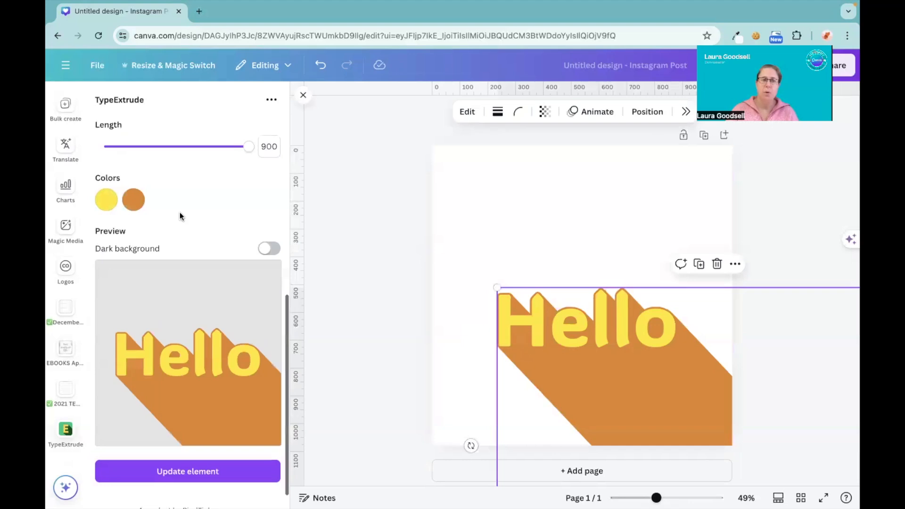
{"action": "scroll", "coordinate": [180, 212], "scroll_direction": "down", "scroll_amount": 8}
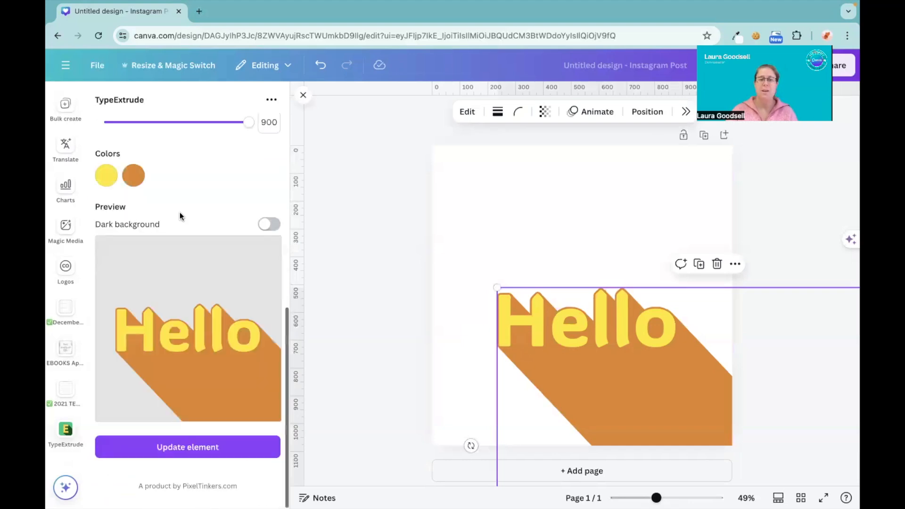
{"action": "scroll", "coordinate": [180, 212], "scroll_direction": "up", "scroll_amount": 4}
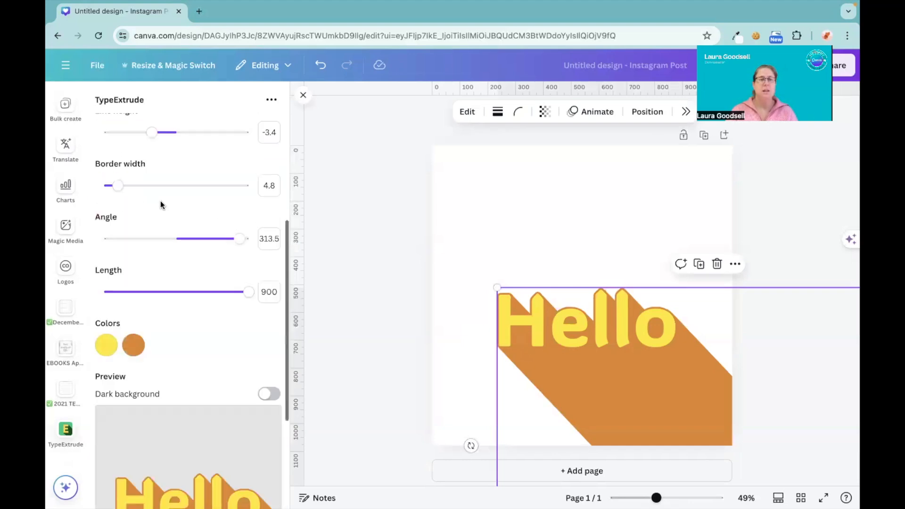
{"action": "scroll", "coordinate": [161, 202], "scroll_direction": "down", "scroll_amount": 3}
{"action": "left_click", "coordinate": [107, 191]}
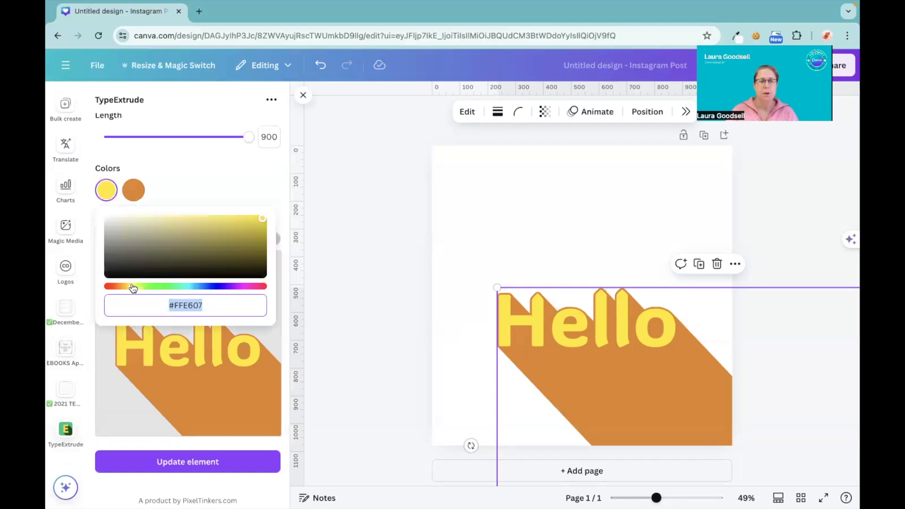
{"action": "left_click", "coordinate": [160, 287]}
{"action": "left_click_drag", "start_coordinate": [190, 248], "coordinate": [191, 218]}
Set the extrusion color to dark brown #594F44 and update the Hello element with the new colors.
{"action": "left_click", "coordinate": [134, 190]}
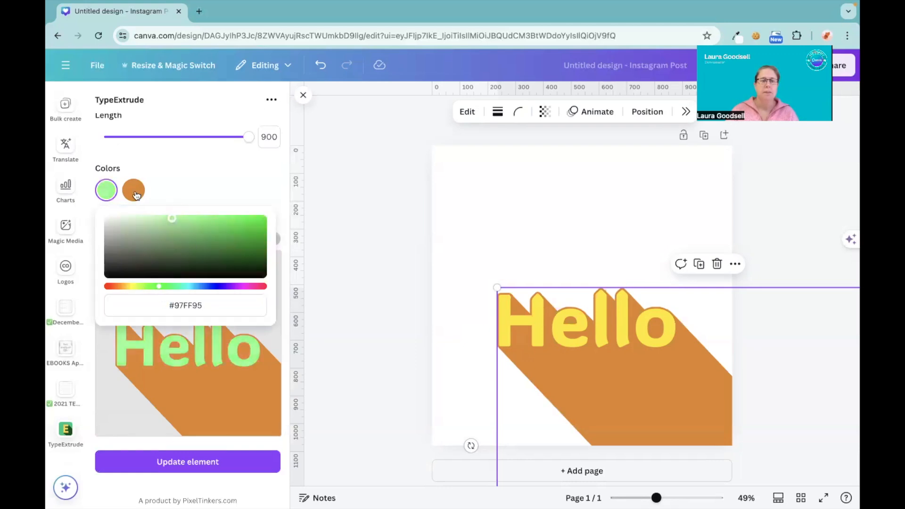
{"action": "left_click", "coordinate": [151, 259]}
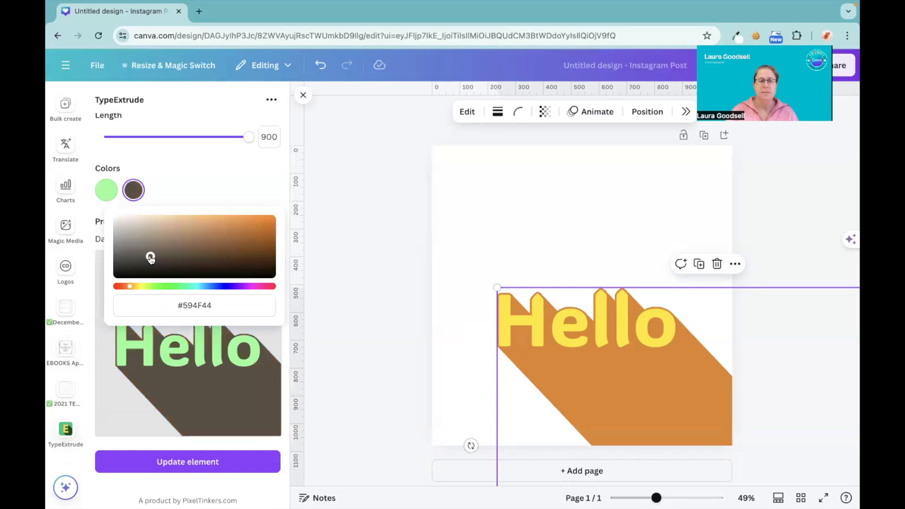
{"action": "left_click", "coordinate": [208, 167]}
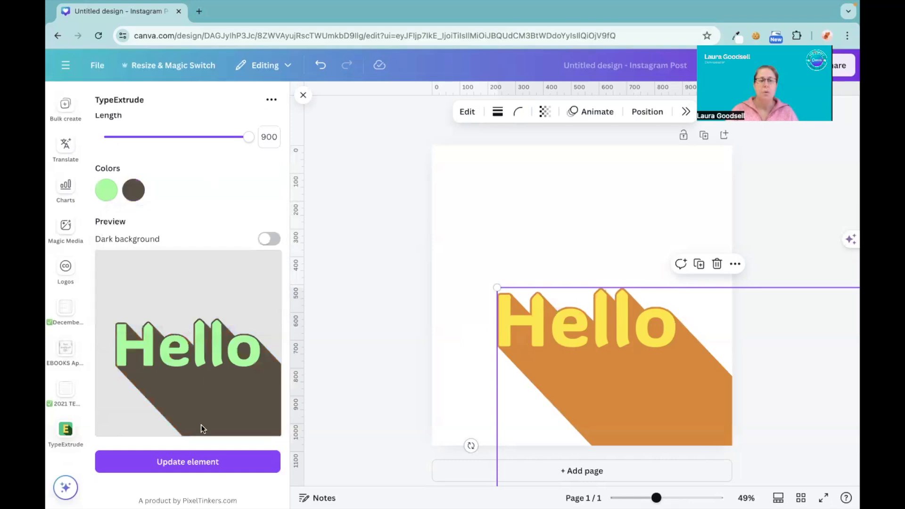
{"action": "left_click", "coordinate": [196, 463]}
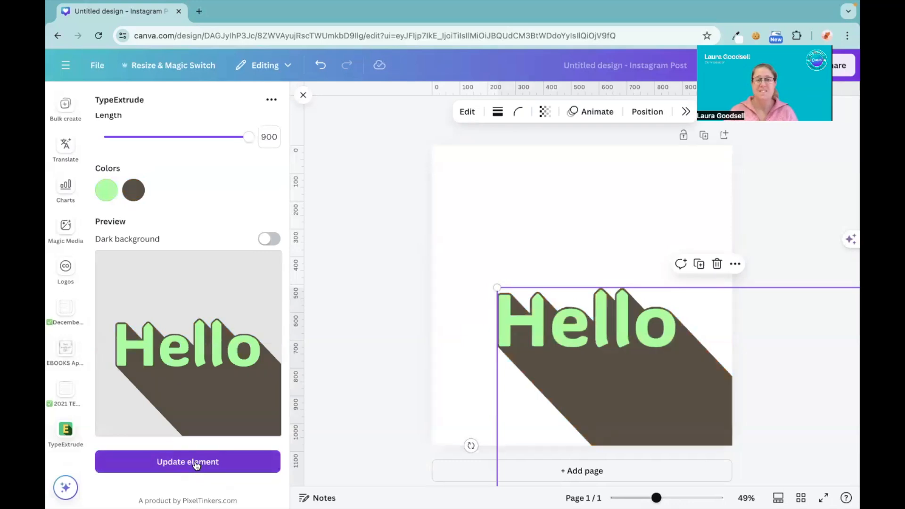
{"action": "scroll", "coordinate": [174, 289], "scroll_direction": "up", "scroll_amount": 8}
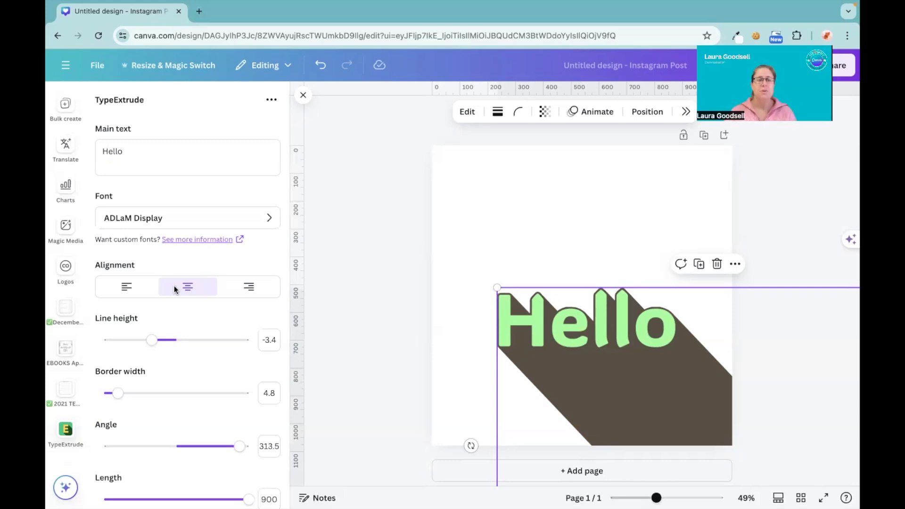
{"action": "scroll", "coordinate": [174, 289], "scroll_direction": "down", "scroll_amount": 2}
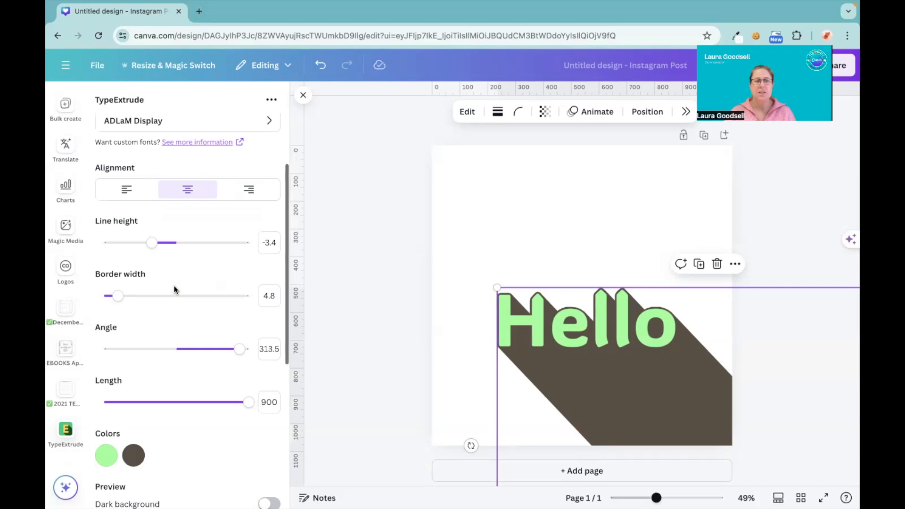
Switch the TypeExtrude preview to a dark background and set the Hello letter color to white #FFFFFF.
{"action": "scroll", "coordinate": [174, 289], "scroll_direction": "down", "scroll_amount": 1}
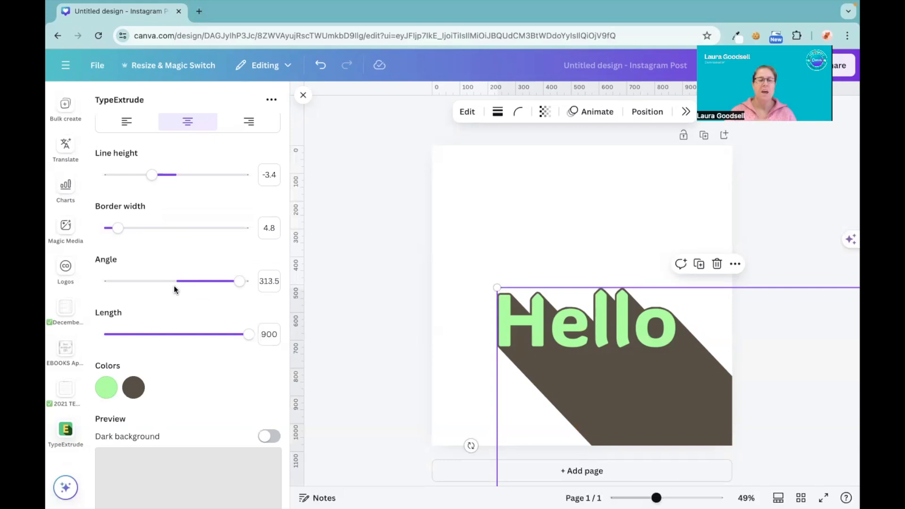
{"action": "scroll", "coordinate": [174, 286], "scroll_direction": "down", "scroll_amount": 5}
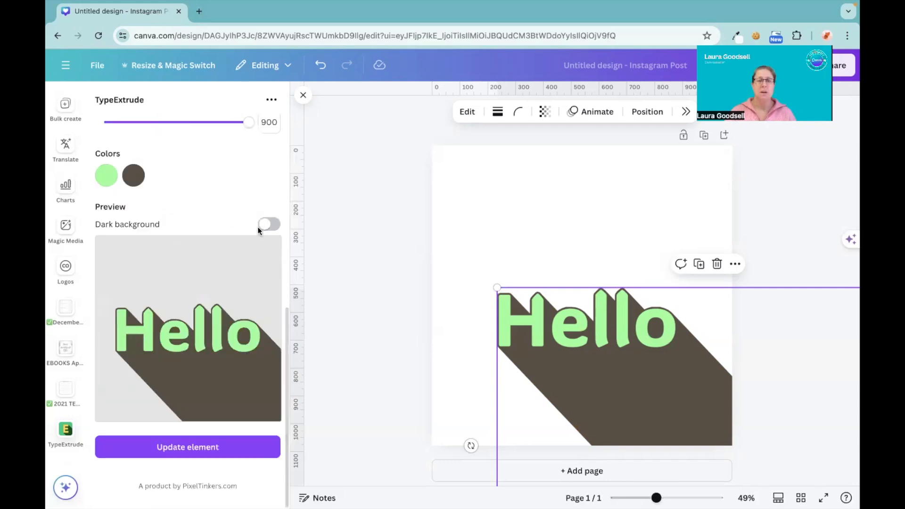
{"action": "left_click", "coordinate": [268, 230]}
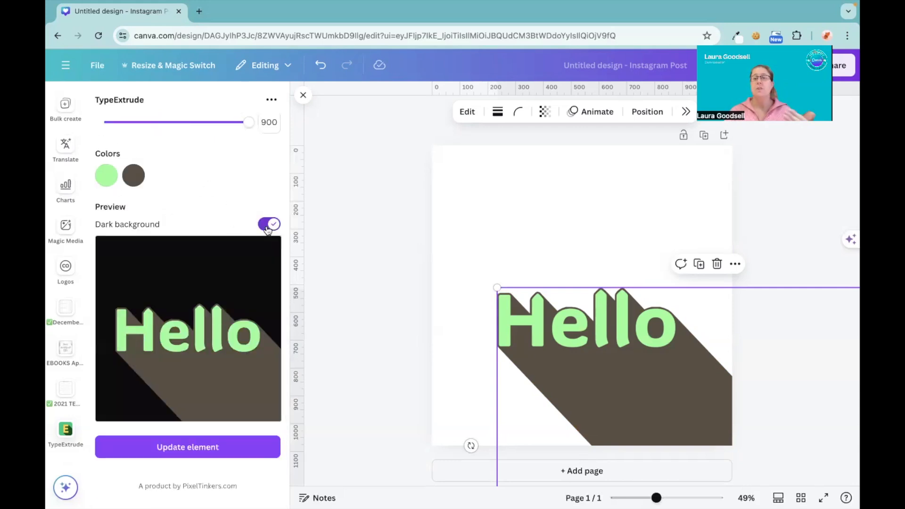
{"action": "left_click", "coordinate": [106, 175]}
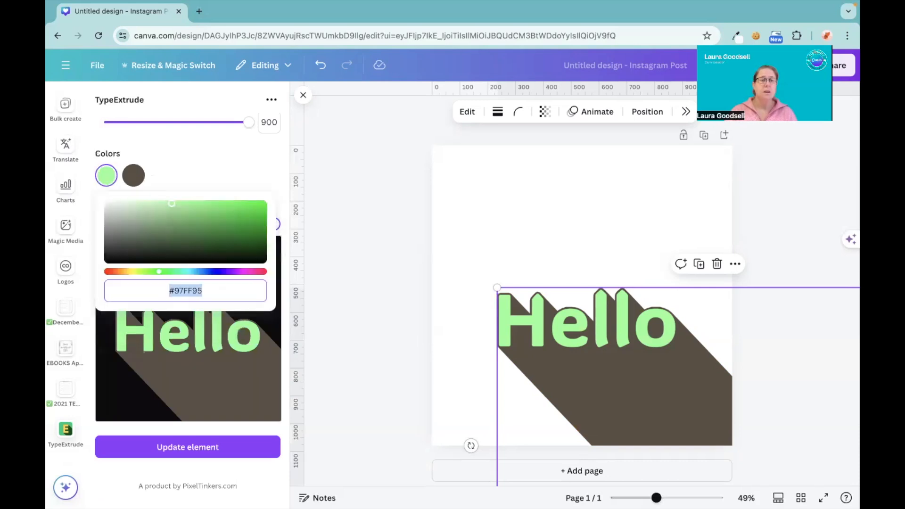
{"action": "type", "text": "#FFFFFF"}
Change the Hello text's extrusion color to light beige #E8D2BA.
{"action": "left_click", "coordinate": [133, 181]}
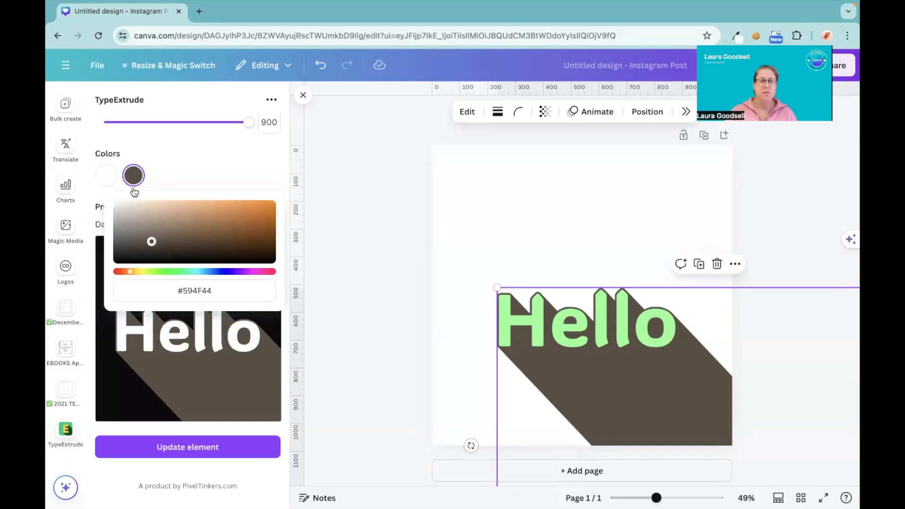
{"action": "left_click", "coordinate": [141, 217]}
{"action": "left_click", "coordinate": [145, 206]}
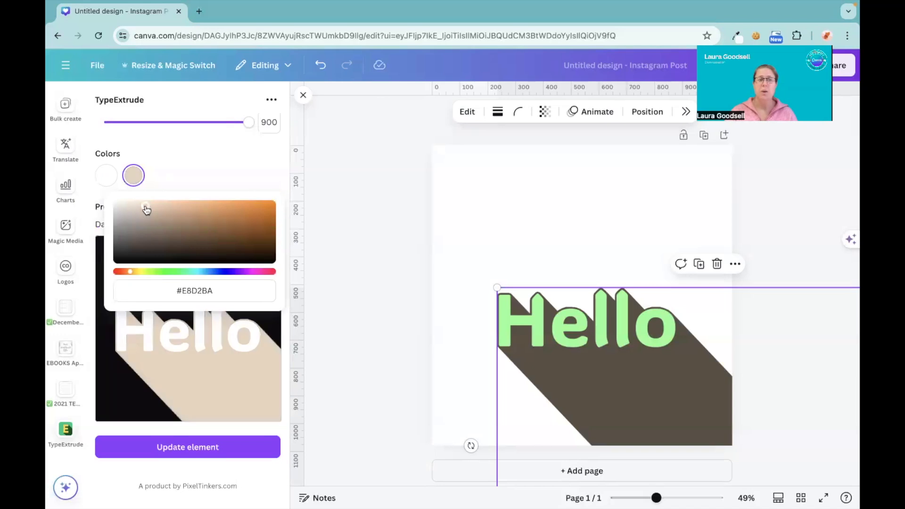
{"action": "left_click", "coordinate": [197, 140]}
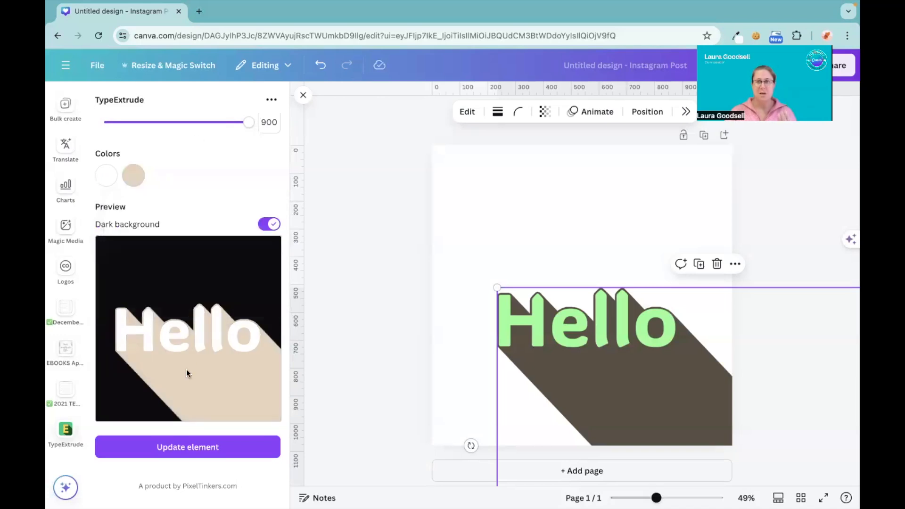
Compare the preview on light and dark backgrounds, keep it dark, and update the Hello element with the white and beige colors.
{"action": "left_click", "coordinate": [268, 224]}
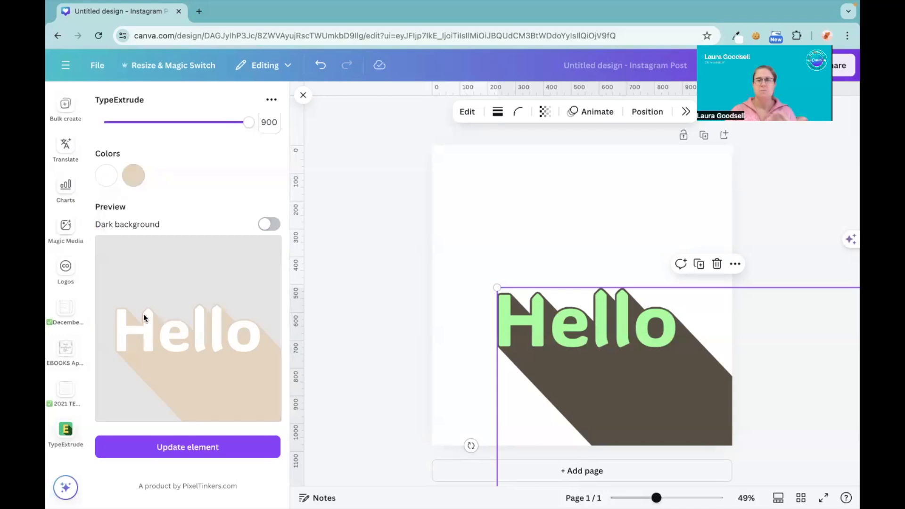
{"action": "left_click", "coordinate": [266, 226]}
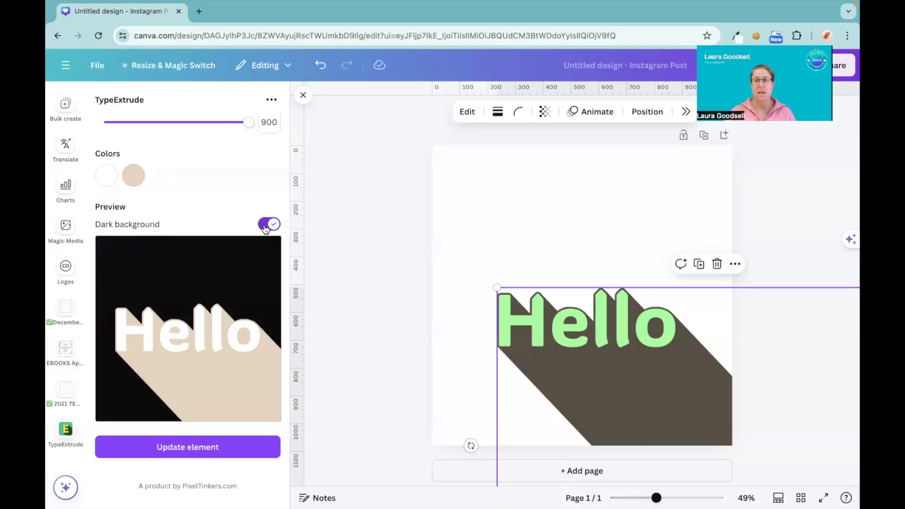
{"action": "left_click", "coordinate": [191, 449]}
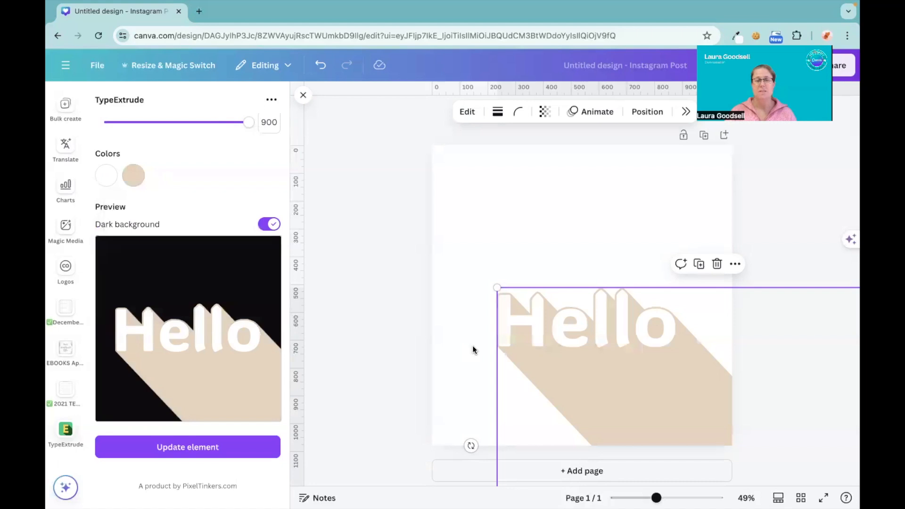
Deselect and reselect the Hello element on the page to review its TypeExtrude settings and preview, finishing with nothing selected.
{"action": "left_click", "coordinate": [473, 349]}
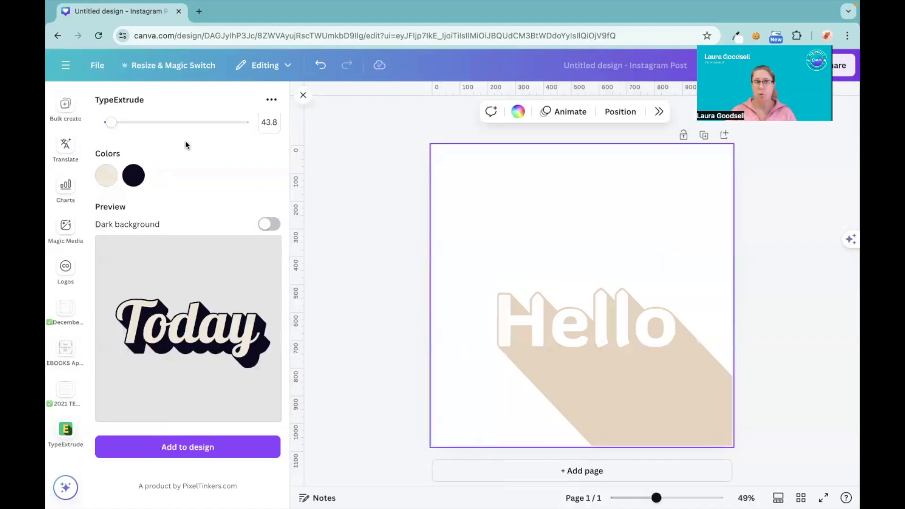
{"action": "scroll", "coordinate": [185, 141], "scroll_direction": "up", "scroll_amount": 10}
{"action": "left_click", "coordinate": [600, 339]}
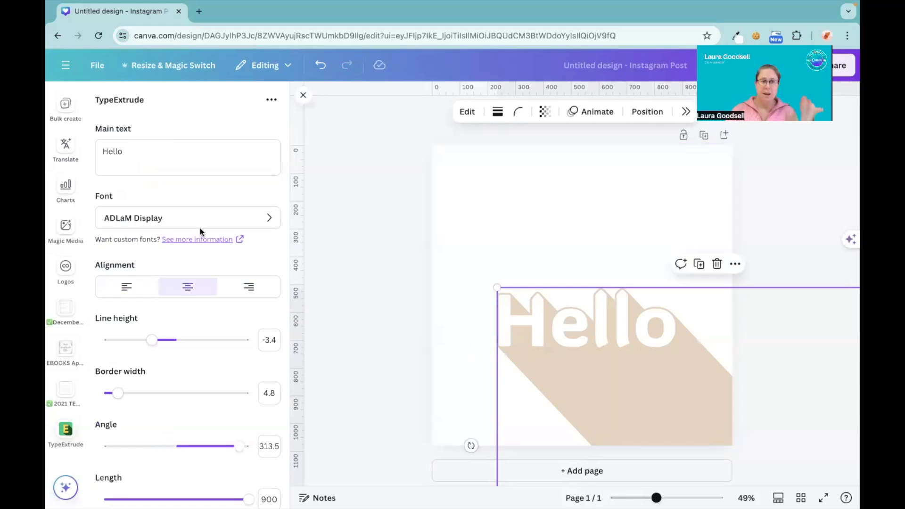
{"action": "scroll", "coordinate": [200, 231], "scroll_direction": "down", "scroll_amount": 8}
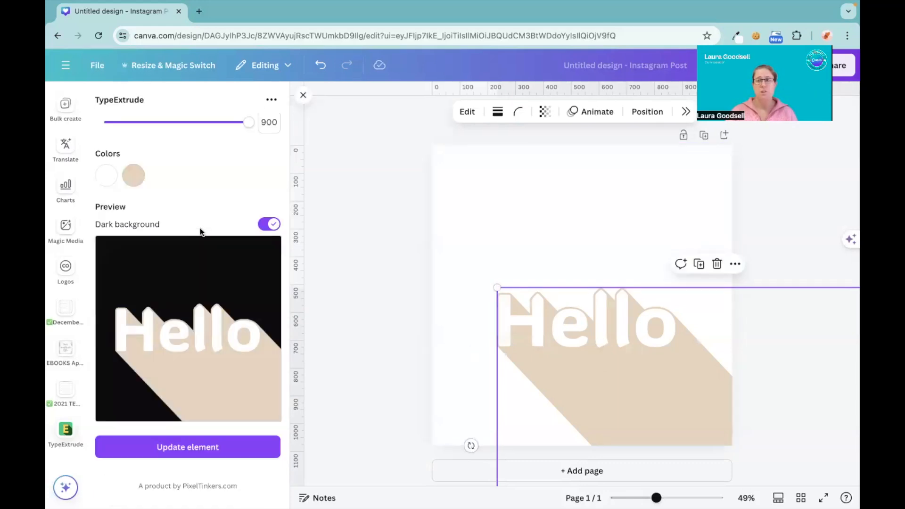
{"action": "scroll", "coordinate": [200, 231], "scroll_direction": "up", "scroll_amount": 8}
{"action": "left_click", "coordinate": [354, 307]}
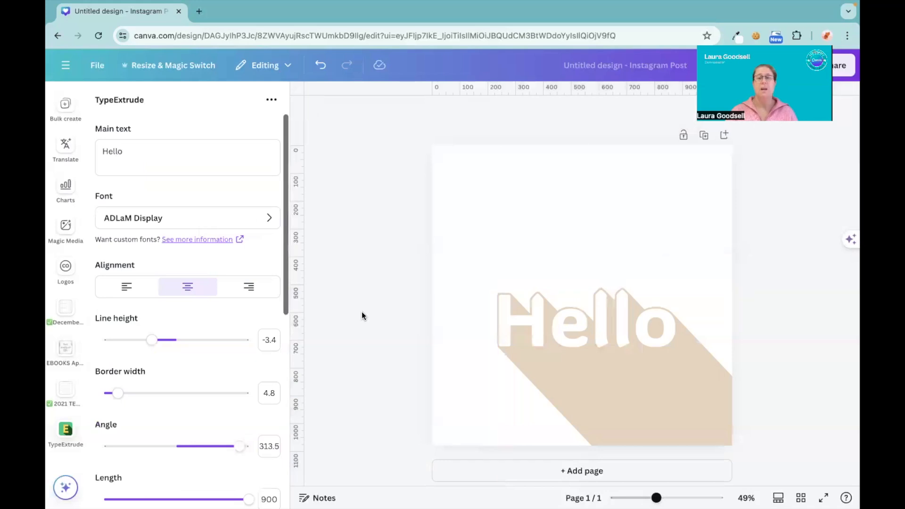